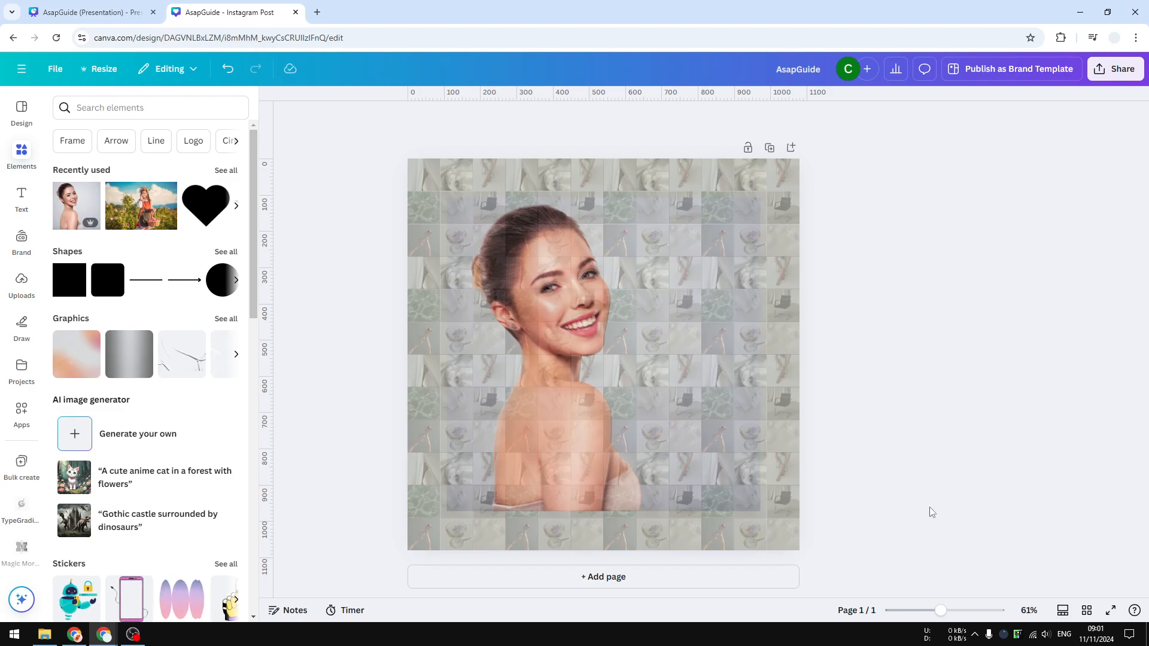
Add a second page and apply the Neutral Pastel Aesthetic Simple Grid Planner Collage template, found by searching templates for "photo grid".
left_click(603, 577)
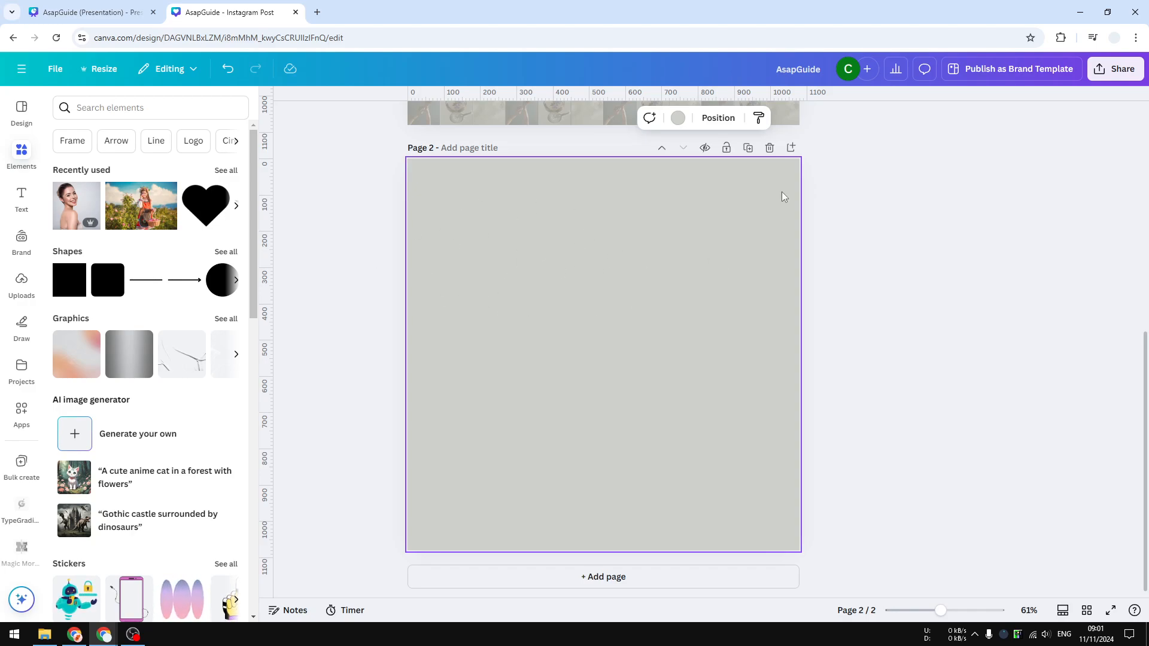
left_click(21, 111)
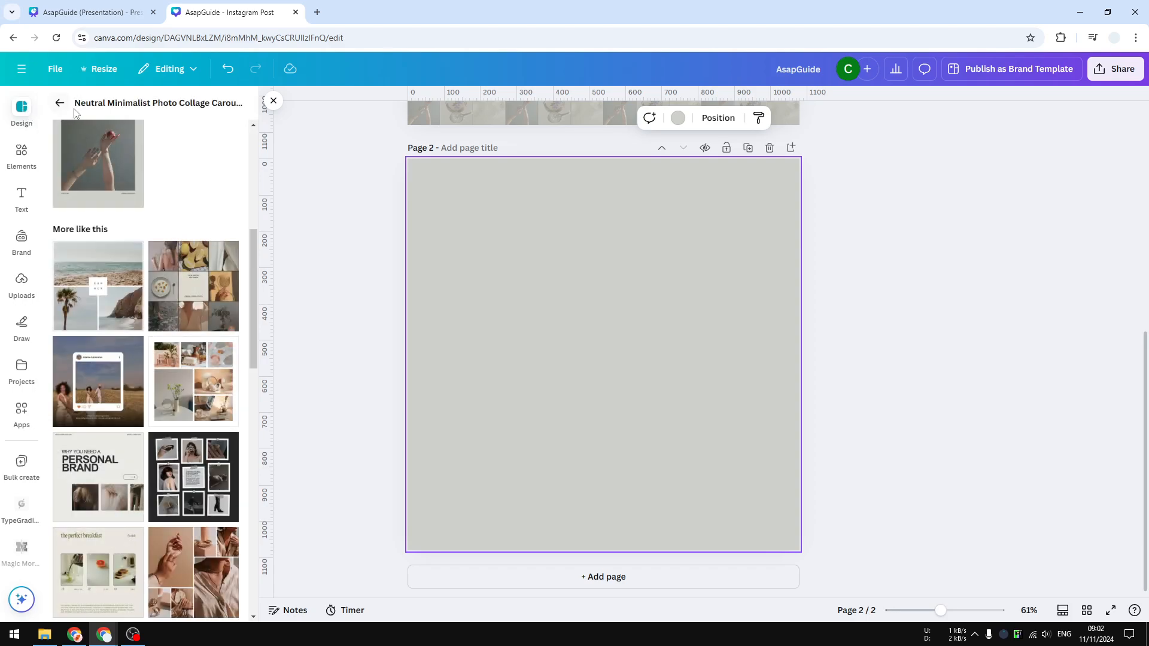
left_click(59, 103)
left_click(127, 108)
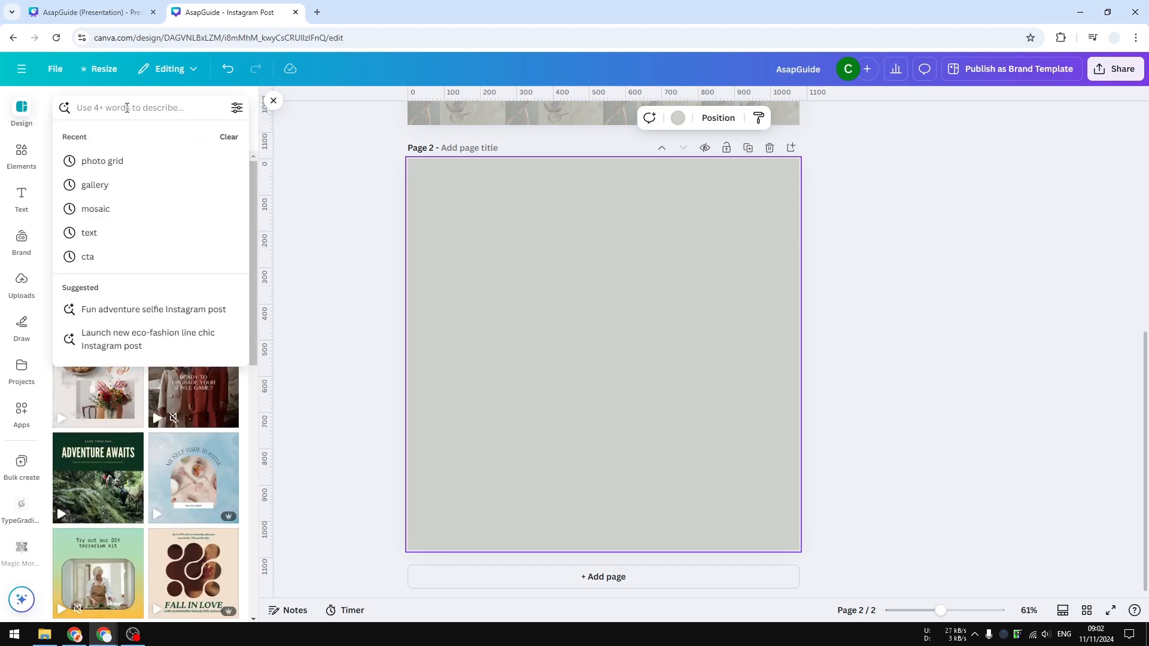
type("photo grid")
key("Return")
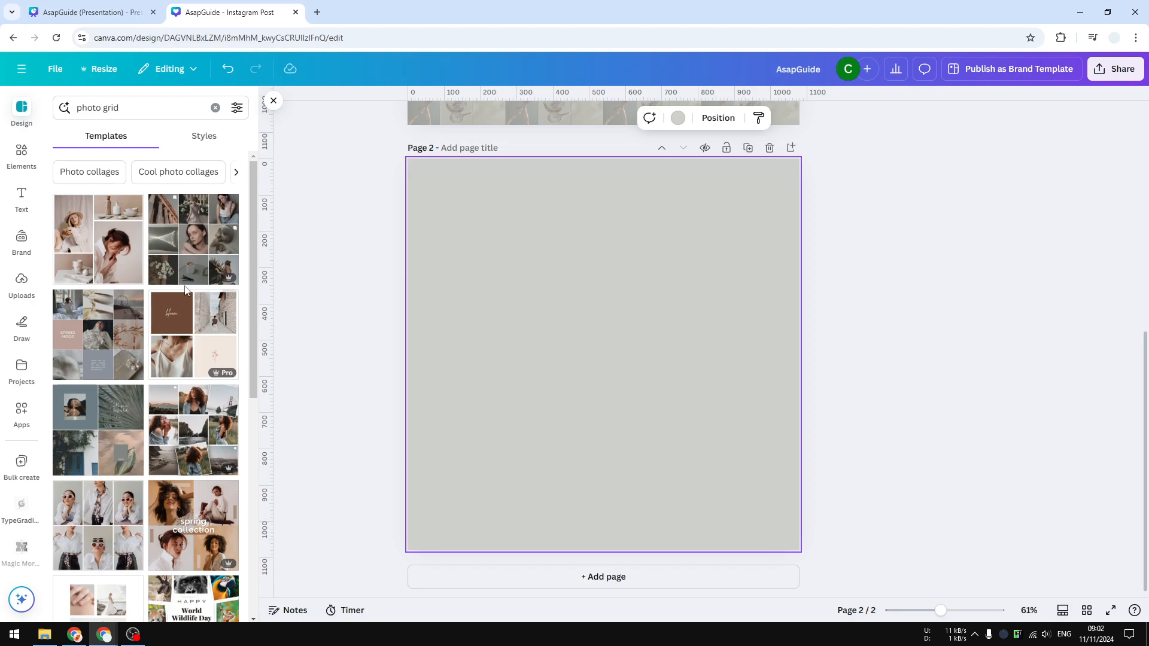
left_click(182, 230)
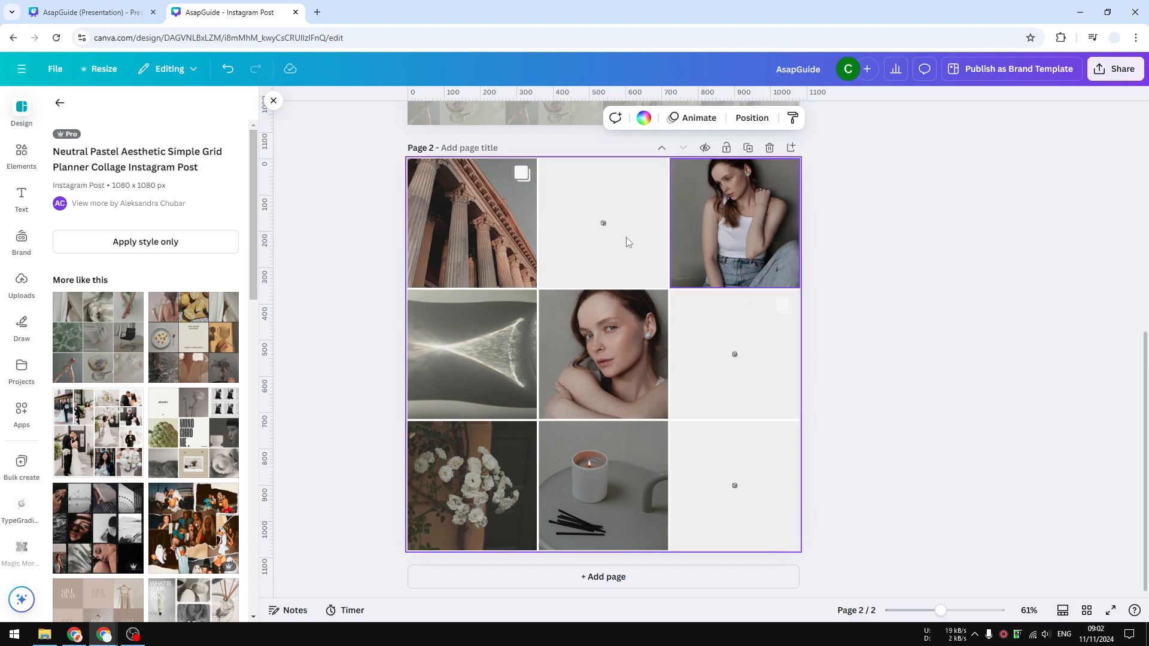
Delete the two small white square icons from the corners of the top-left and middle-right photos in the grid.
left_click(519, 170)
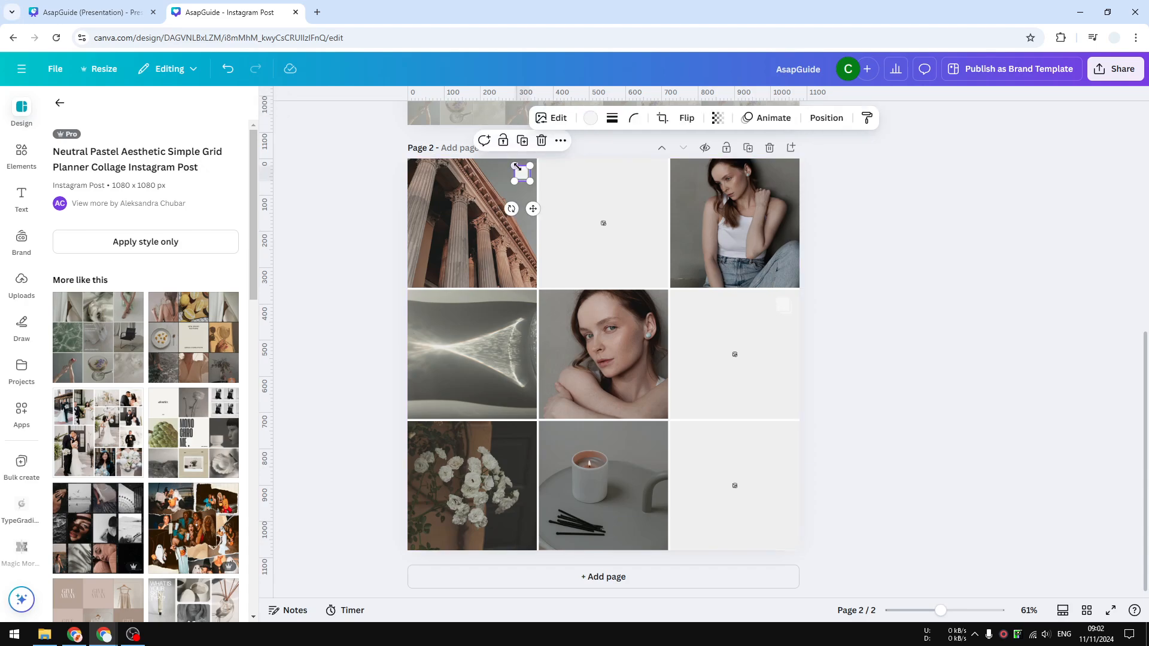
left_click(541, 140)
left_click(779, 308)
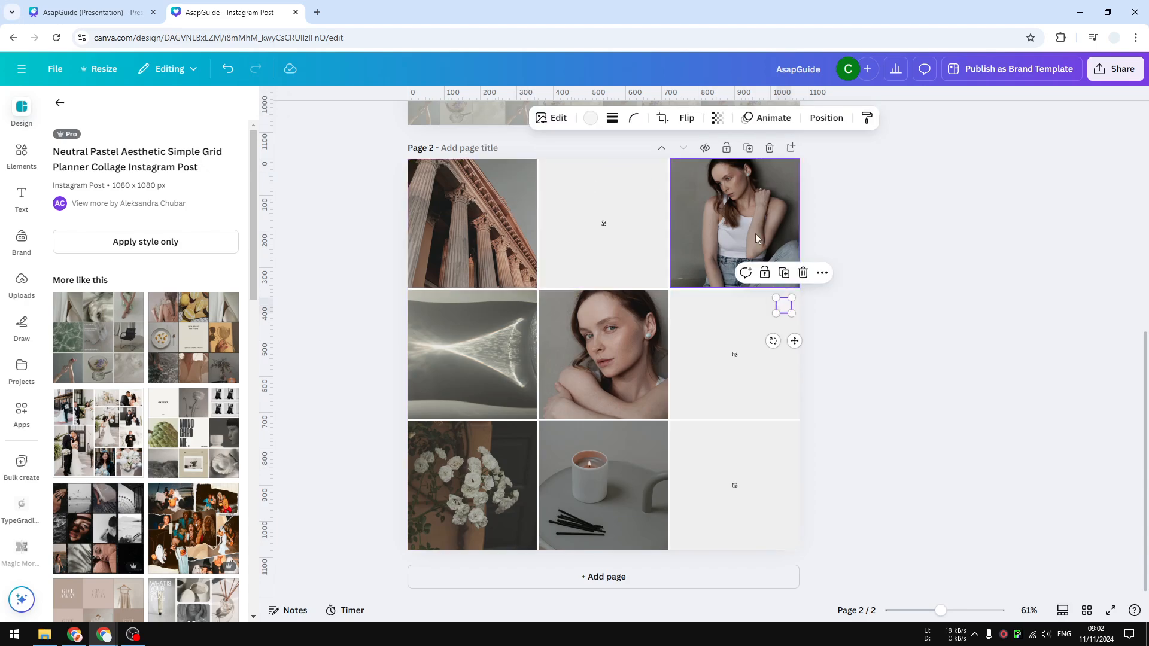
left_click(803, 274)
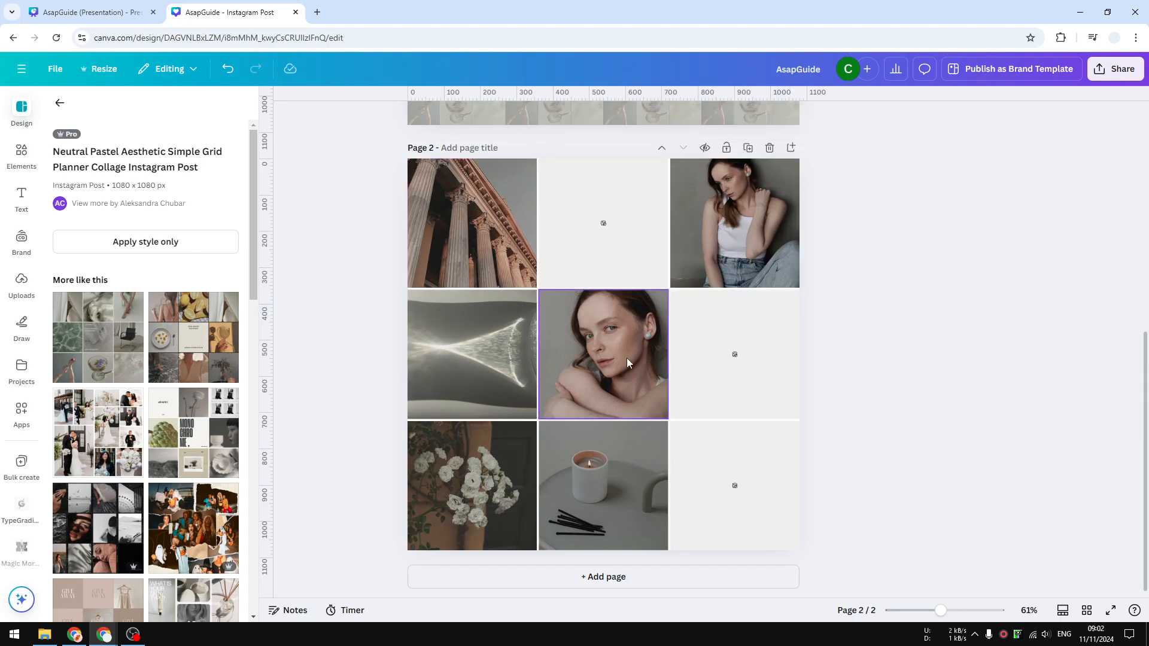
Search the elements library for "flowers" and limit the results to photos.
left_click(22, 154)
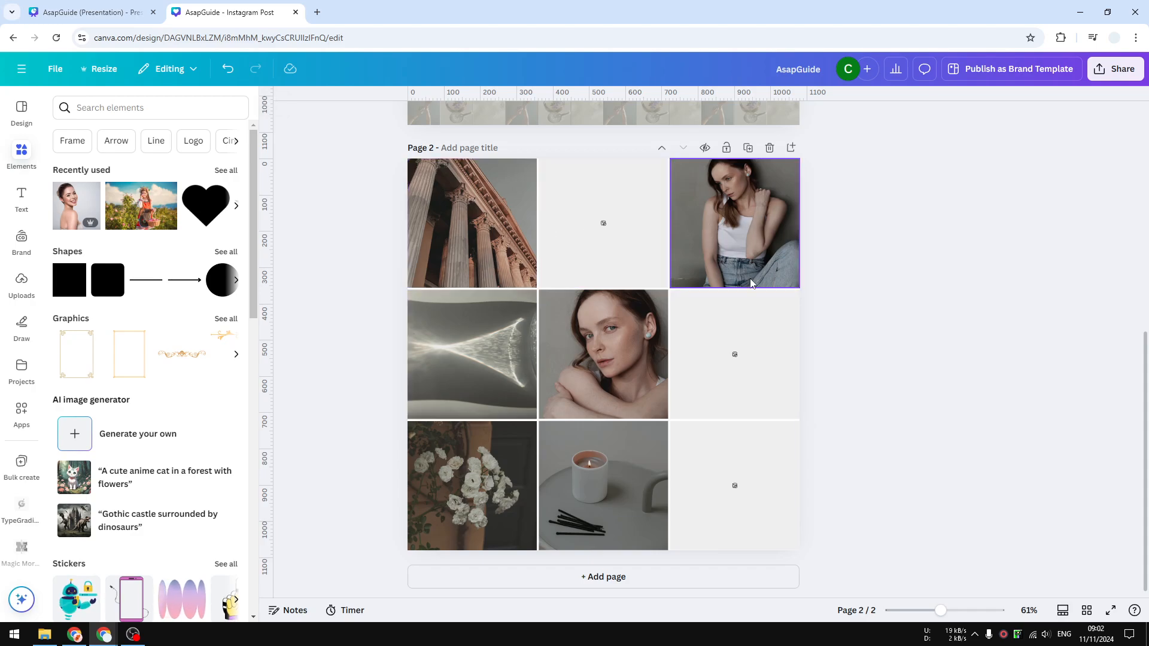
left_click(144, 108)
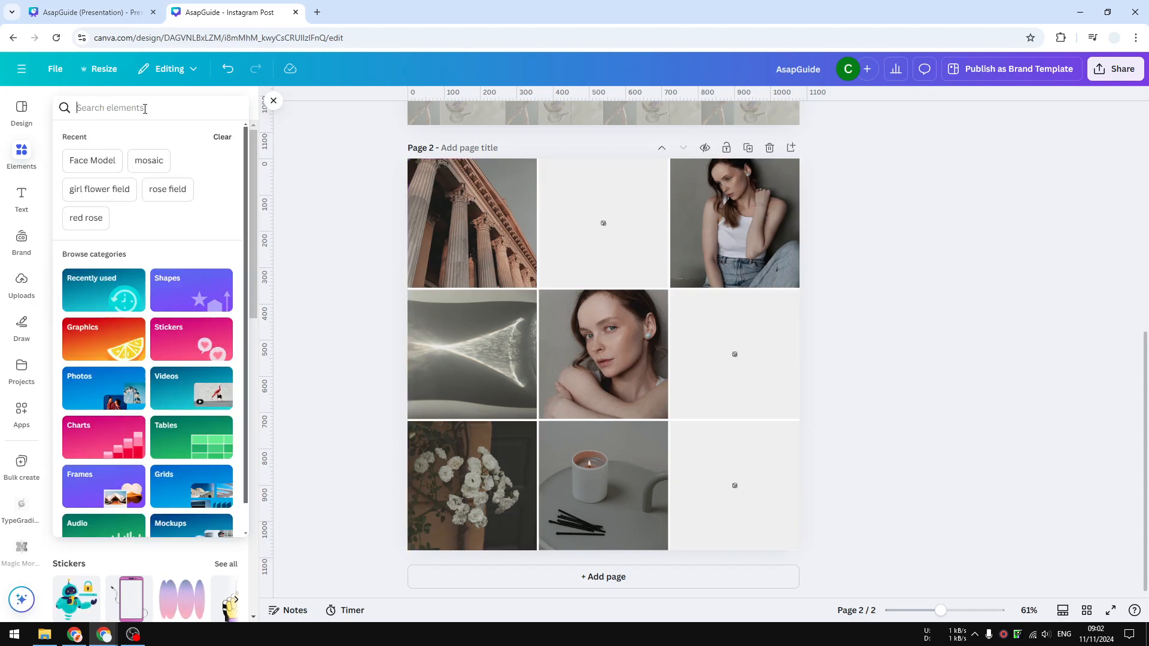
type("flowers")
key("Return")
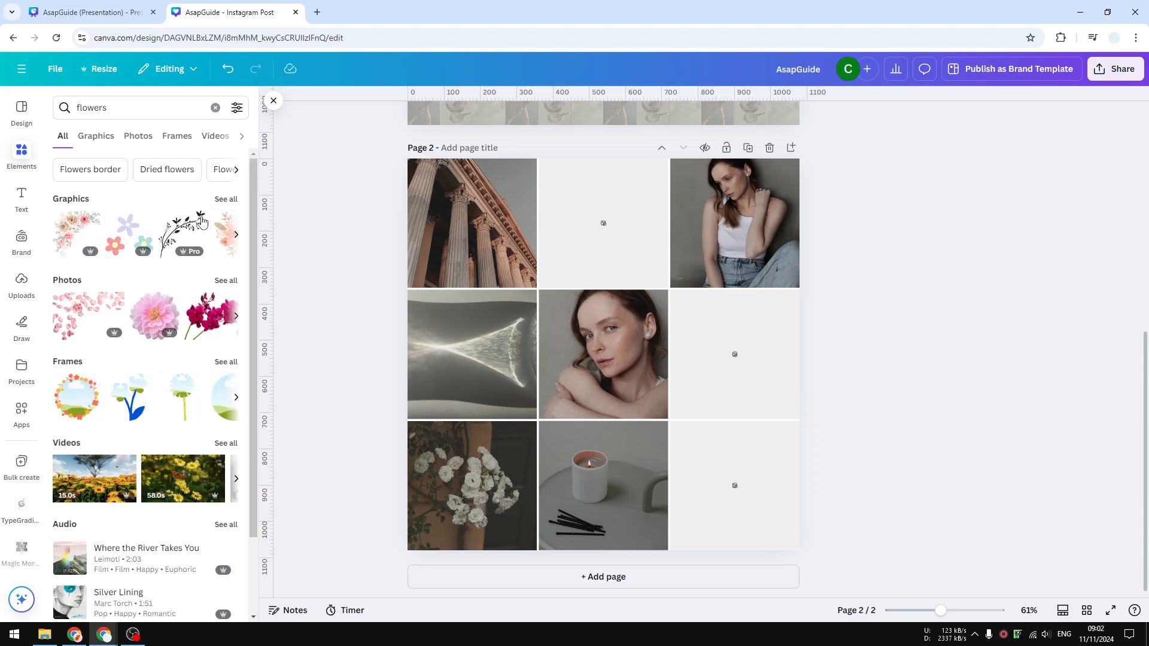
left_click(138, 136)
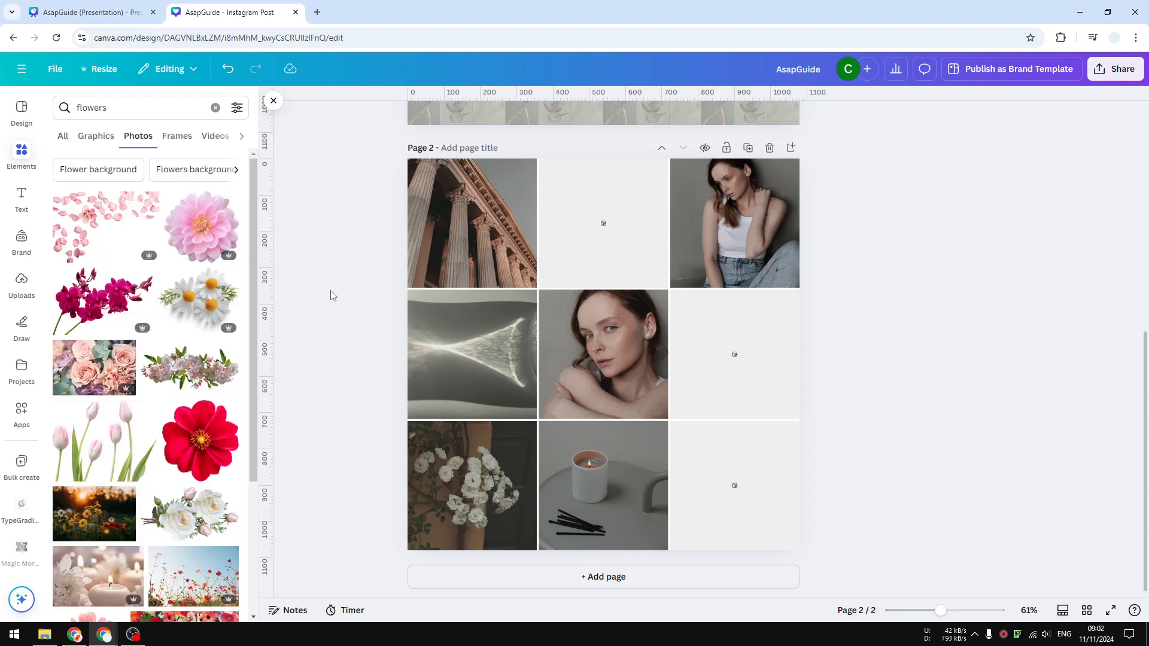
Place the mixed colourful flowers photo in the grid's top-left cell and the red poppies at sunset photo in the cell below.
scroll(182, 340, "down", 5)
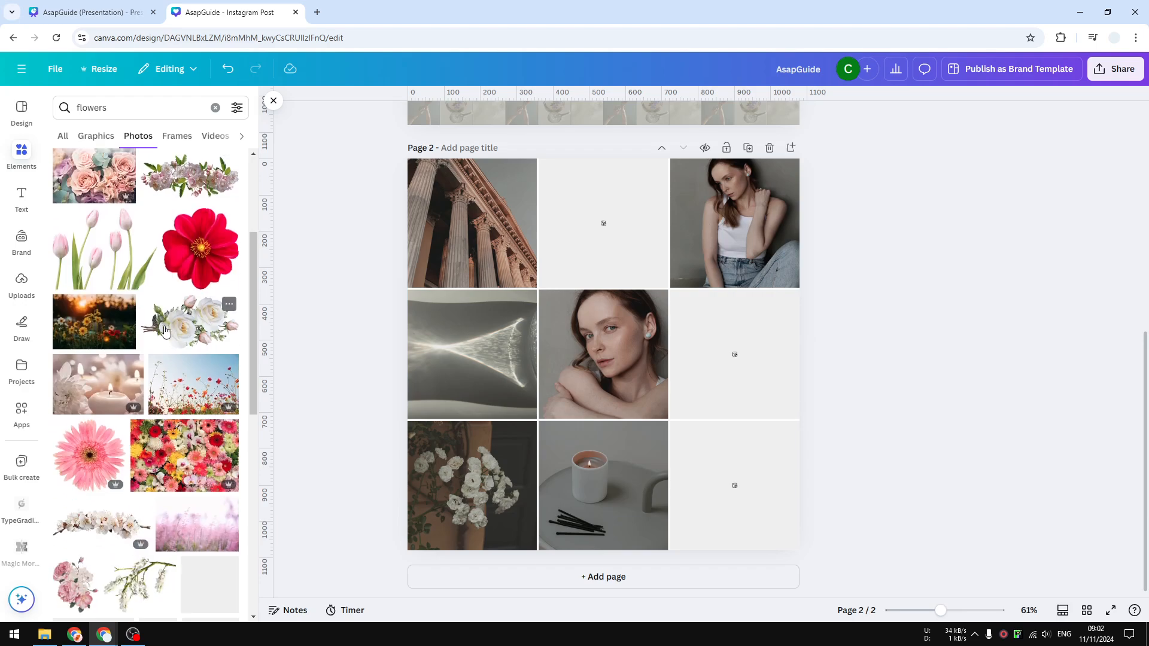
left_click_drag(180, 305, 501, 212)
scroll(180, 359, "down", 1)
left_click_drag(199, 473, 458, 369)
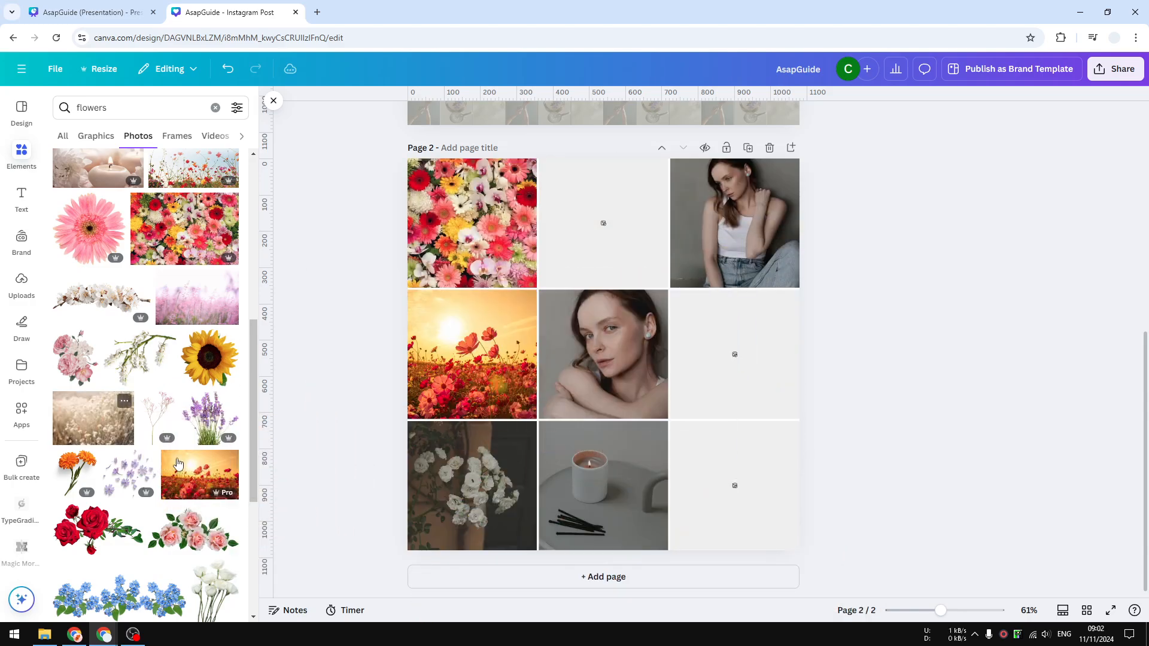
Fill the grid's top-middle cell with the purple poppy field photo and its top-right cell with the pink peonies photo.
scroll(180, 448, "down", 3)
scroll(180, 447, "down", 3)
left_click_drag(95, 308, 535, 279)
scroll(124, 476, "down", 1)
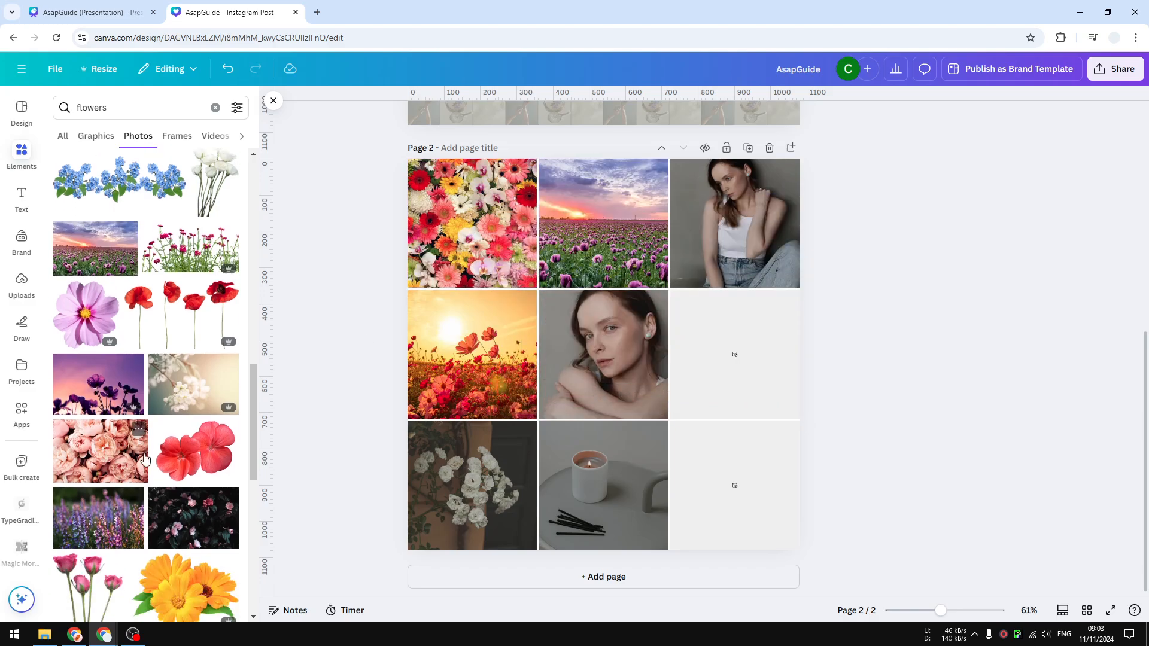
left_click_drag(144, 458, 772, 245)
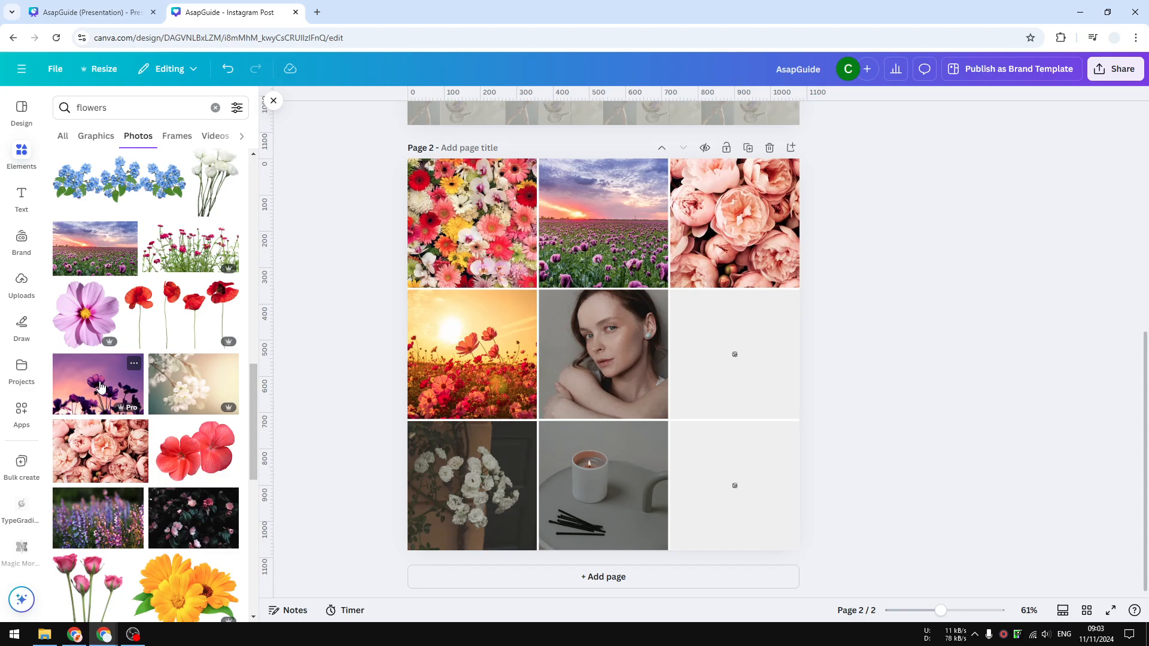
Place the purple silhouetted flowers in the centre cell, the lavender-coloured blooms in the middle-right cell and the dark pink-flower photo in the bottom-left cell.
left_click_drag(100, 388, 604, 359)
left_click_drag(97, 517, 771, 359)
scroll(237, 479, "down", 1)
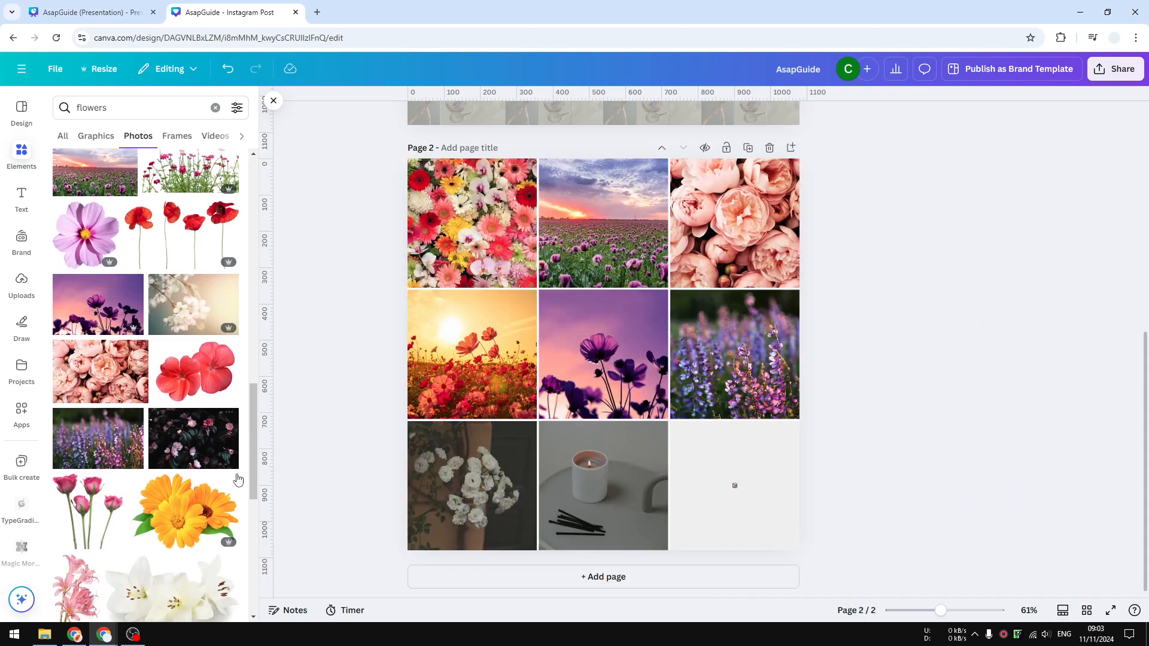
scroll(238, 478, "down", 1)
left_click_drag(193, 398, 458, 489)
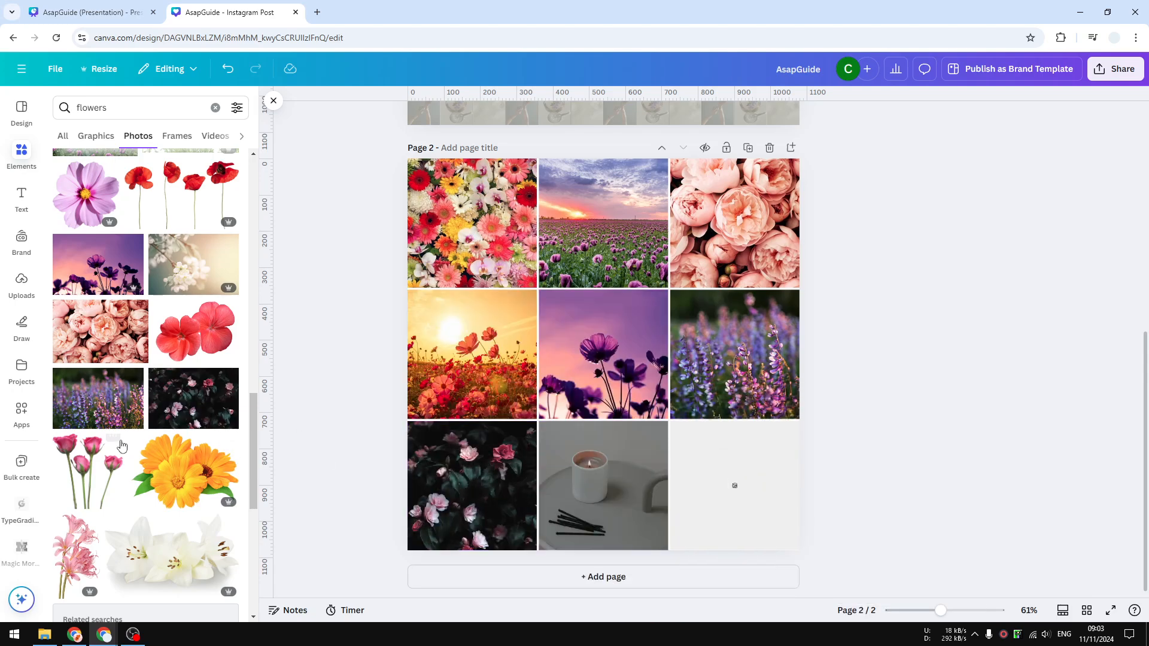
Fill the grid's bottom-middle cell with the pink roses photo and its bottom-right cell with the colourful flower field photo.
scroll(121, 445, "down", 5)
left_click_drag(107, 458, 589, 473)
scroll(150, 467, "down", 3)
left_click_drag(200, 475, 739, 478)
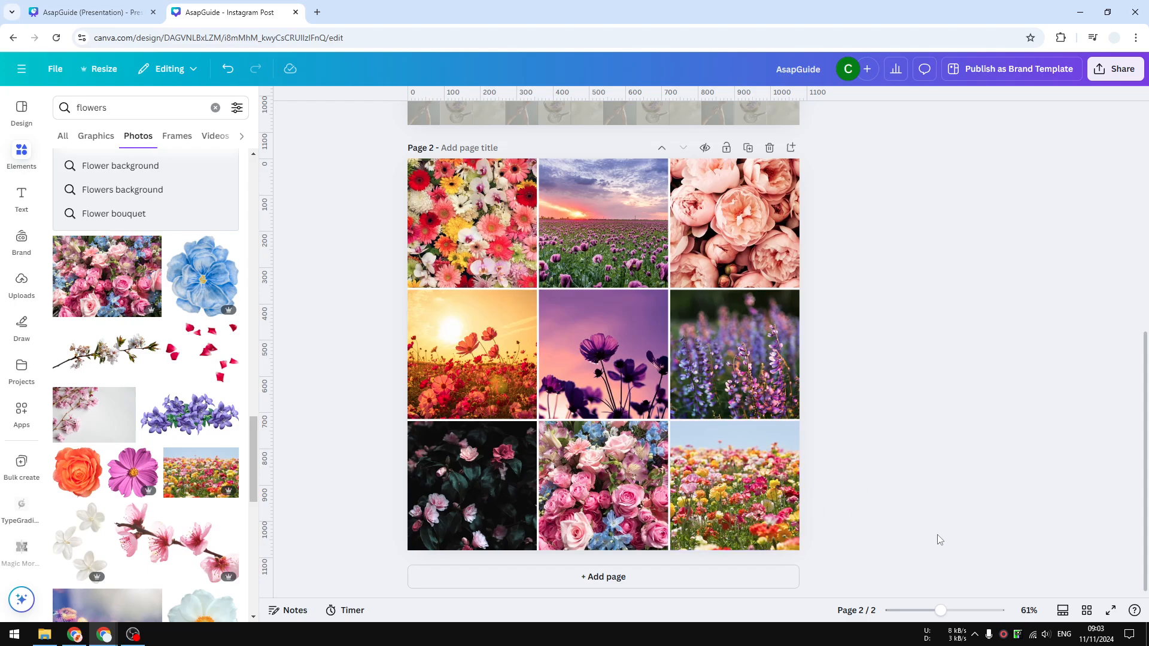
Scale all nine flower photos together to the page's top-left quarter and group them.
left_click_drag(937, 534, 393, 185)
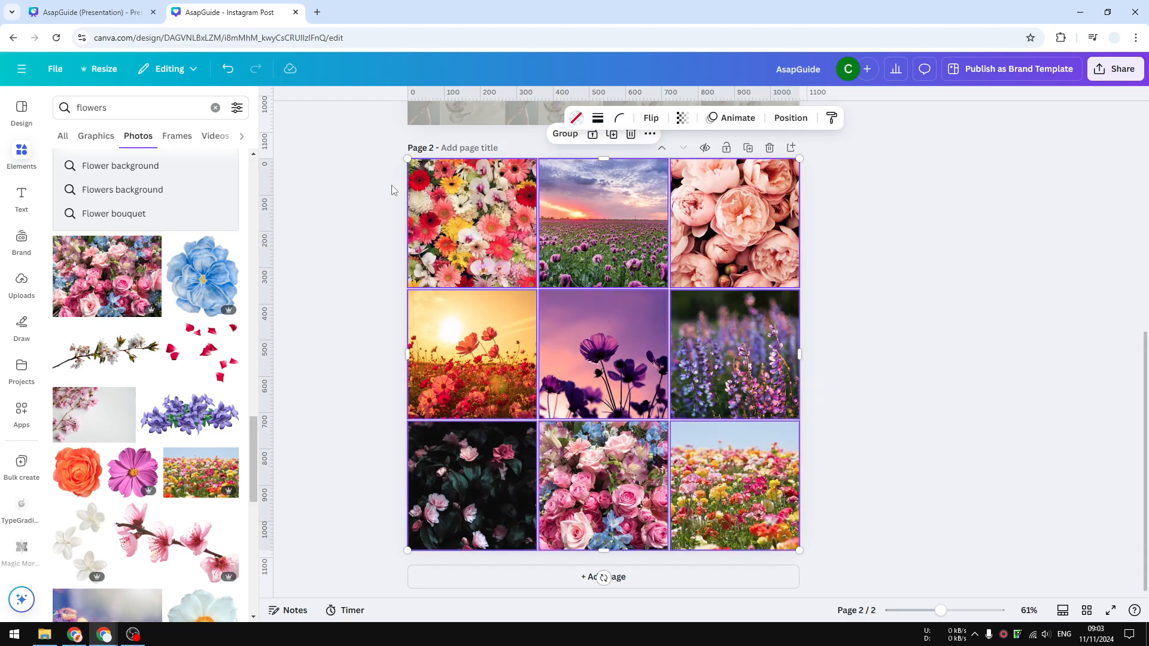
left_click_drag(800, 548, 607, 350)
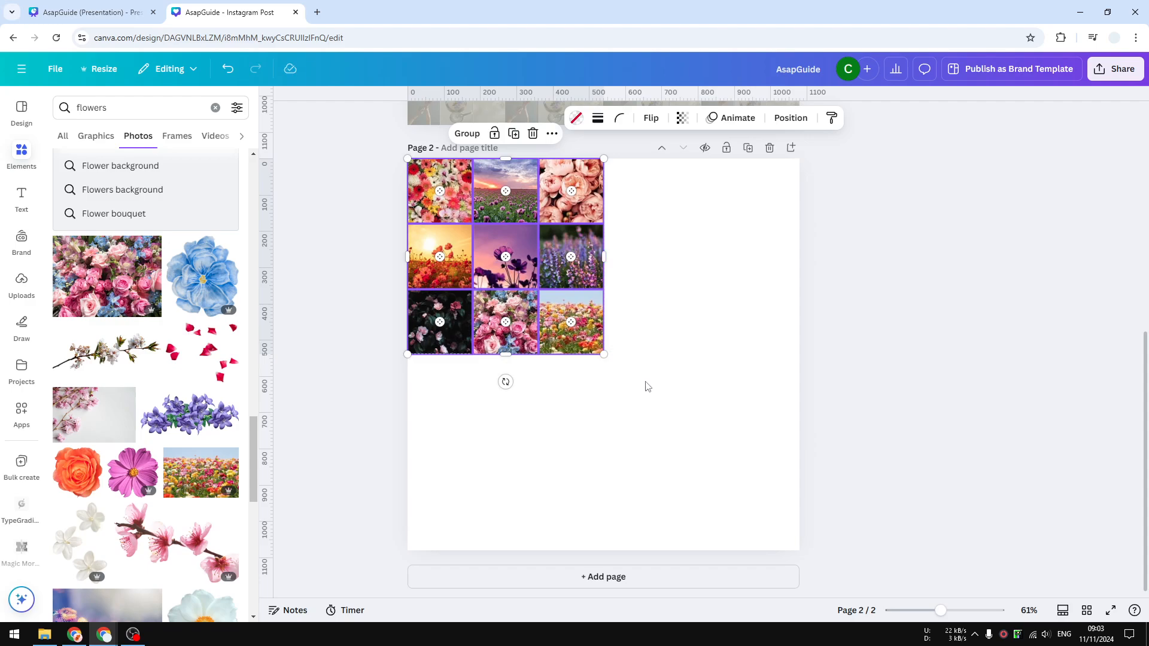
left_click(467, 133)
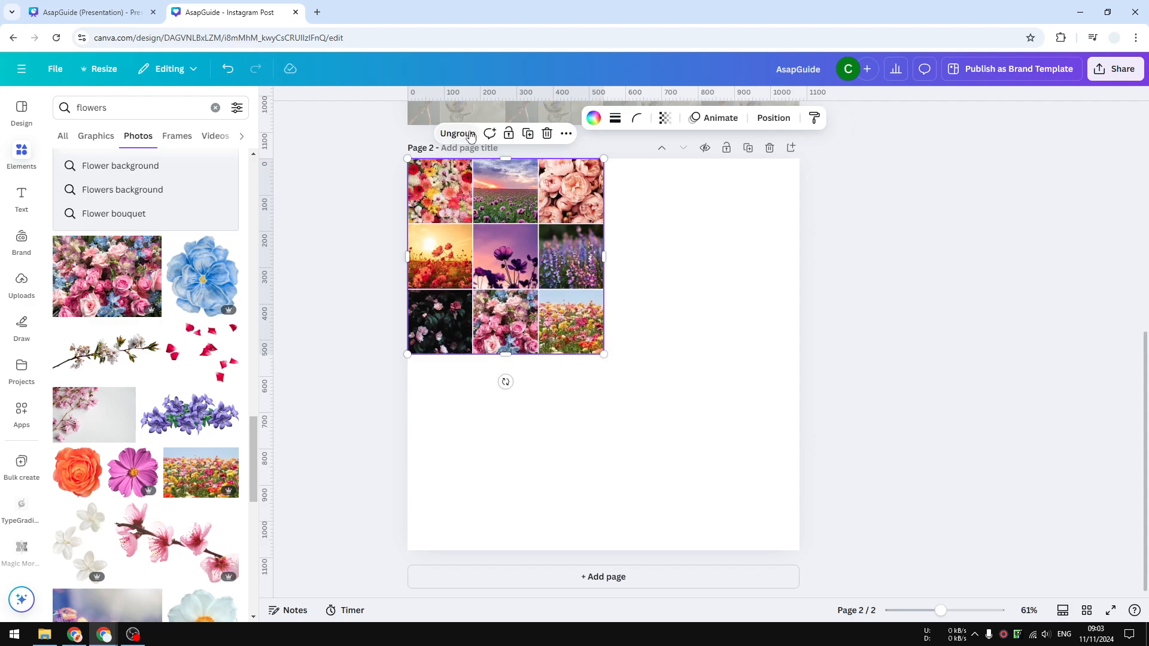
Duplicate the nine-photo group and align the copy flush beside the original in the page's top-right quarter.
left_click(566, 133)
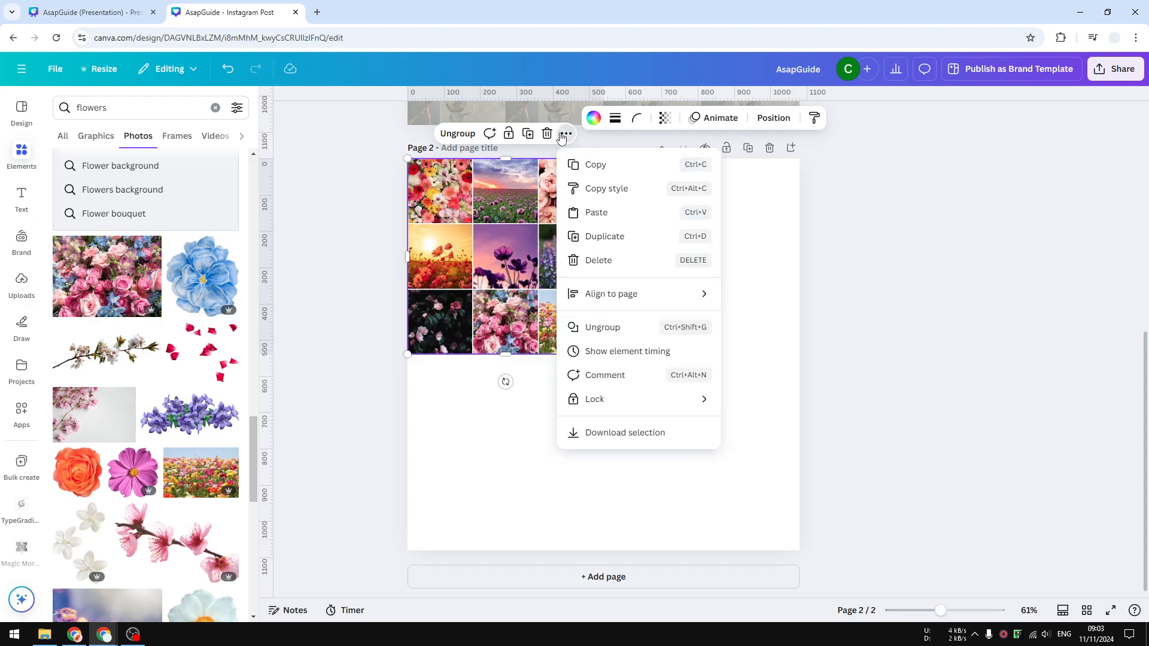
left_click(637, 236)
left_click_drag(558, 256, 740, 251)
left_click_drag(723, 441, 502, 274)
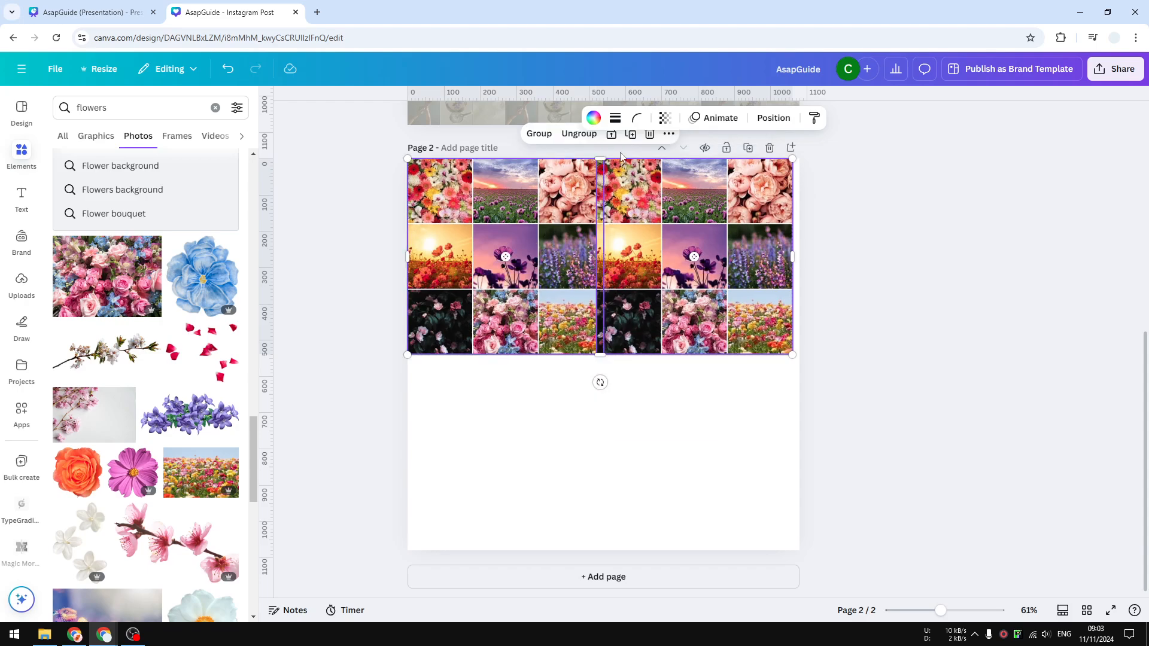
left_click(687, 403)
left_click_drag(679, 276, 688, 274)
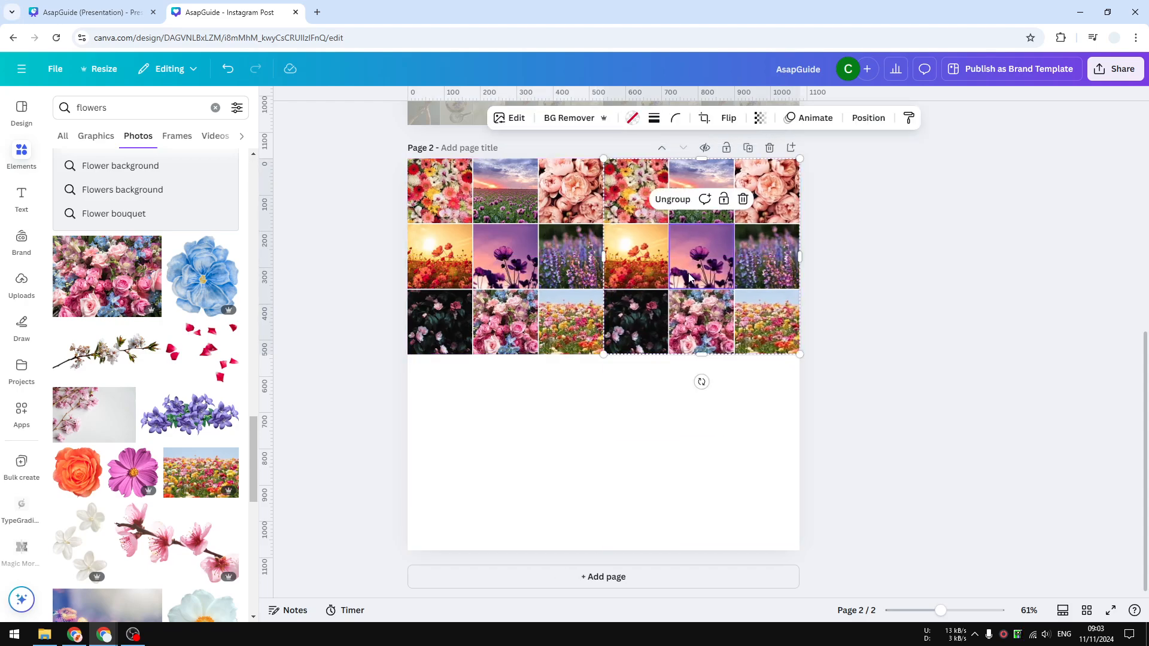
Duplicate both nine-photo groups together and align the copies directly below to fill the page's lower half.
left_click_drag(674, 435, 531, 299)
left_click(673, 134)
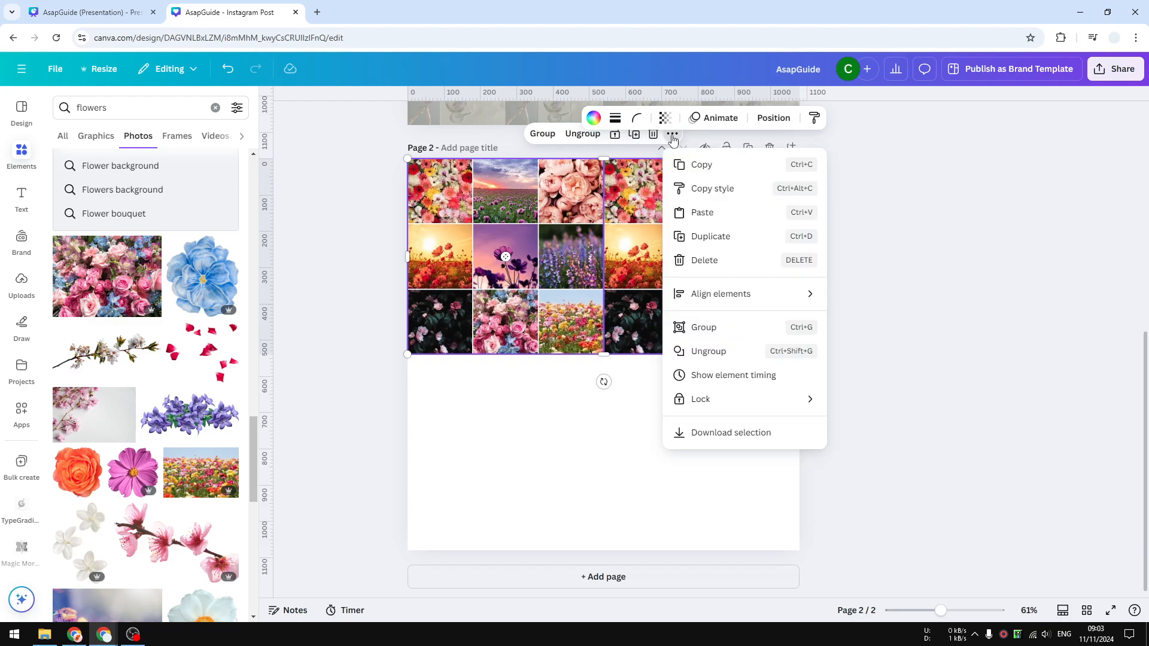
left_click(727, 235)
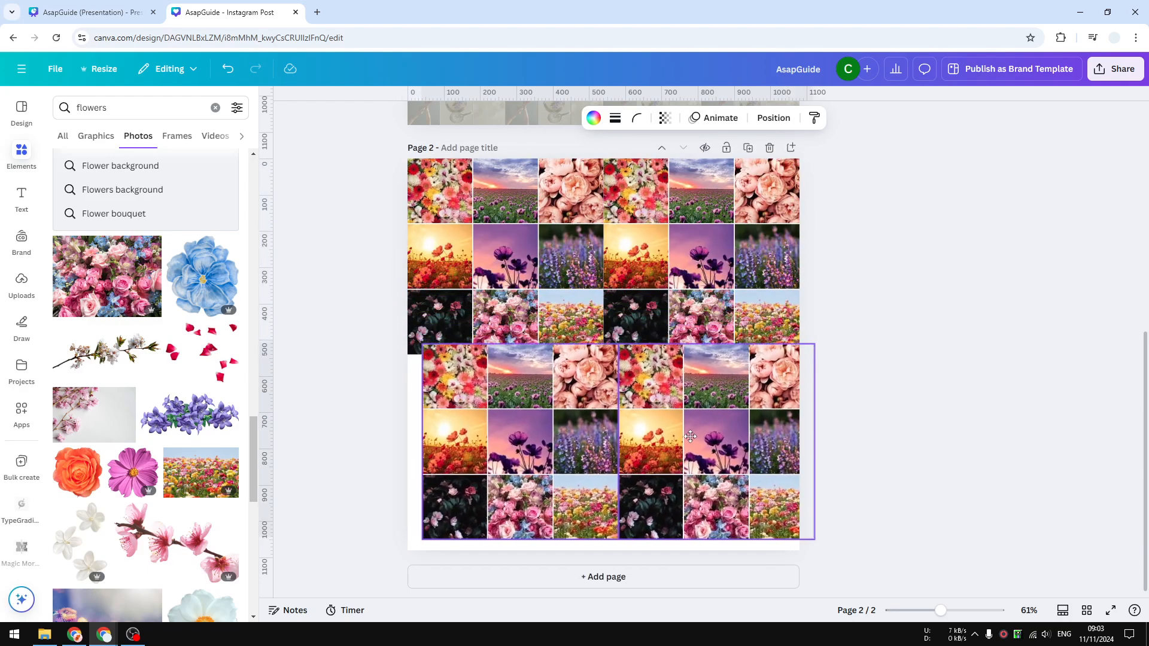
left_click_drag(686, 441, 673, 441)
Group all four photo blocks and scale the group down to the page's top-left quarter.
left_click_drag(945, 504, 526, 172)
left_click(542, 133)
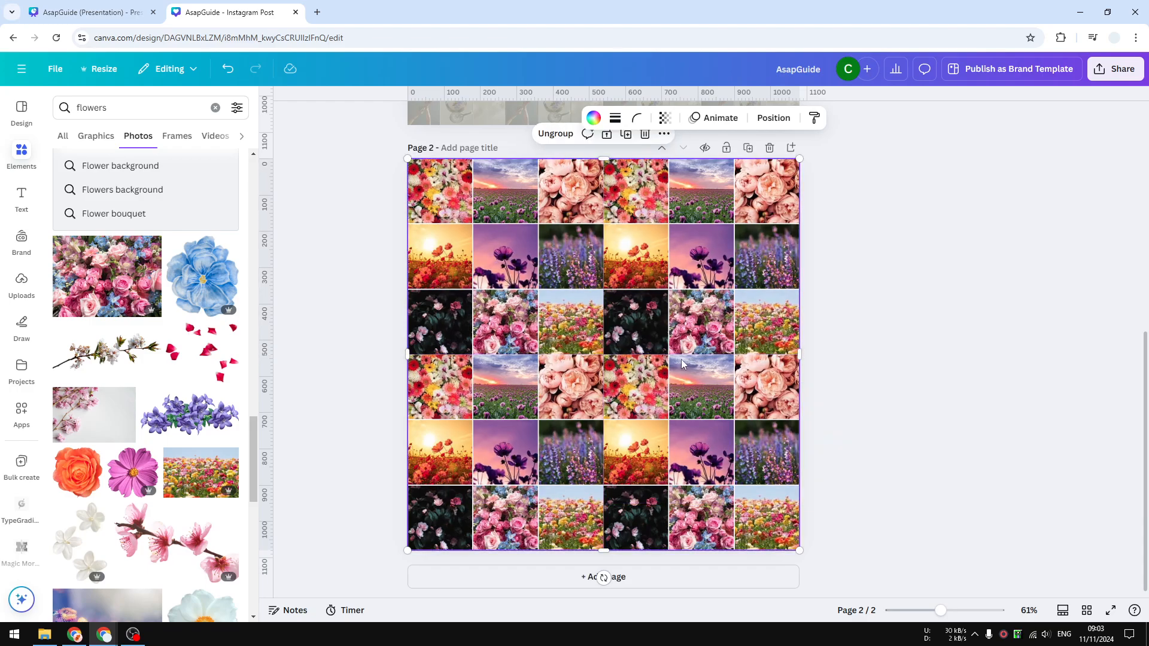
left_click_drag(800, 550, 603, 355)
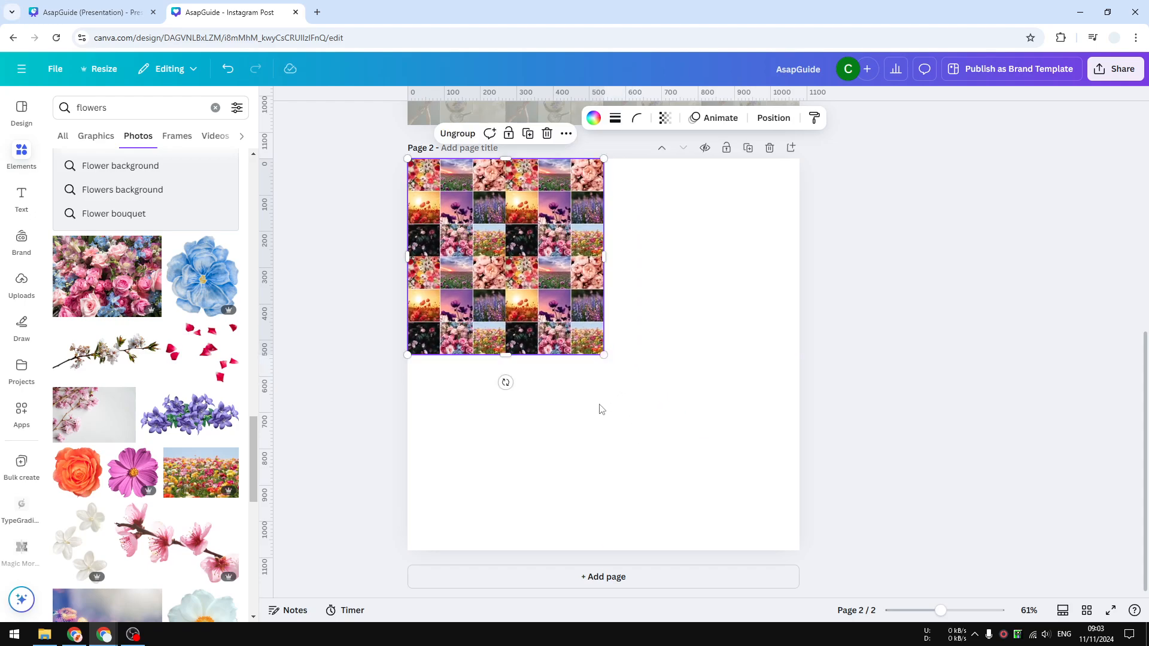
Duplicate the scaled-down mosaic group and place the copy flush beside it in the page's top-right quarter.
left_click(566, 133)
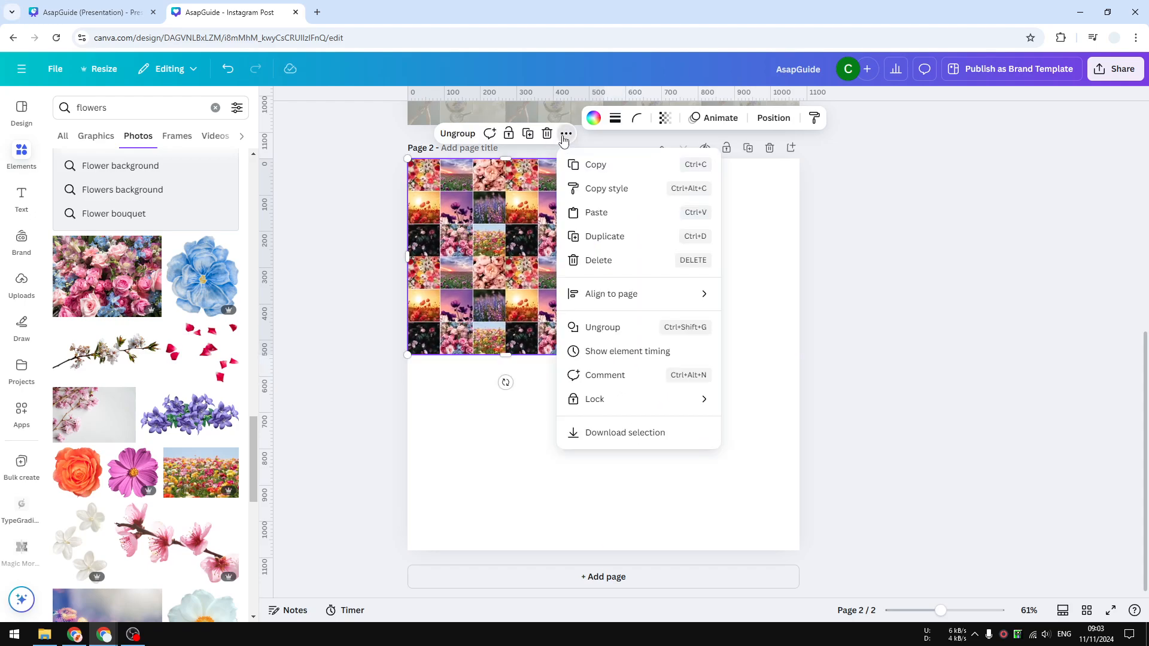
left_click(604, 235)
left_click_drag(588, 273, 729, 267)
Duplicate the two upper mosaic groups together and place the copies below them to cover the rest of the page.
left_click_drag(676, 445, 677, 193)
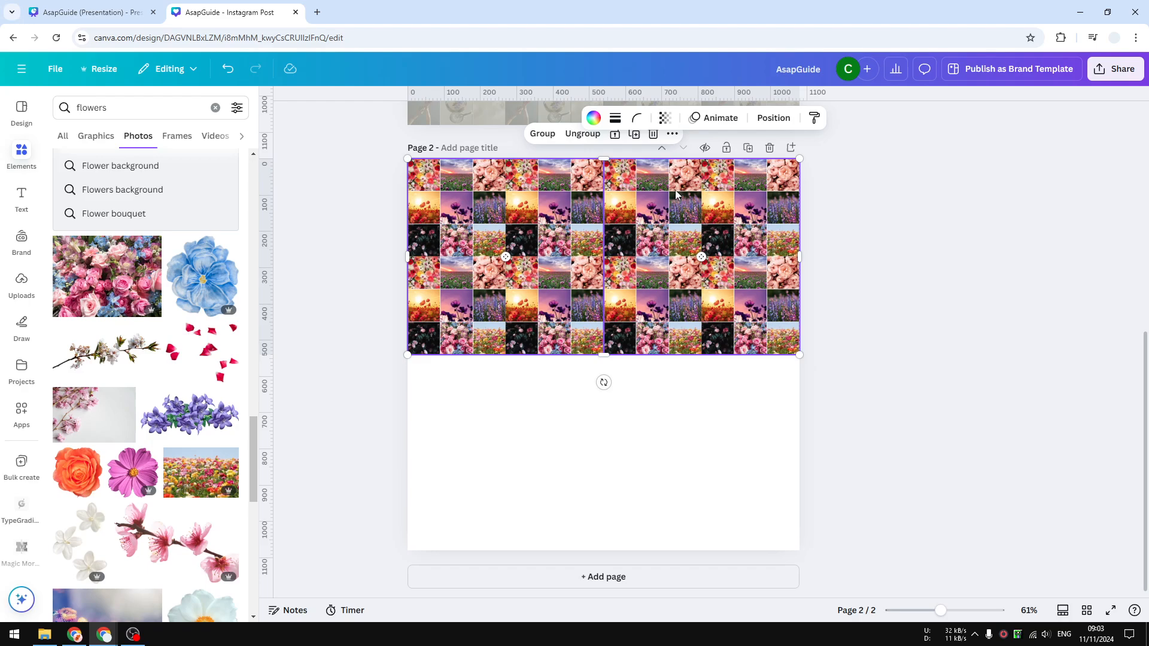
left_click(672, 133)
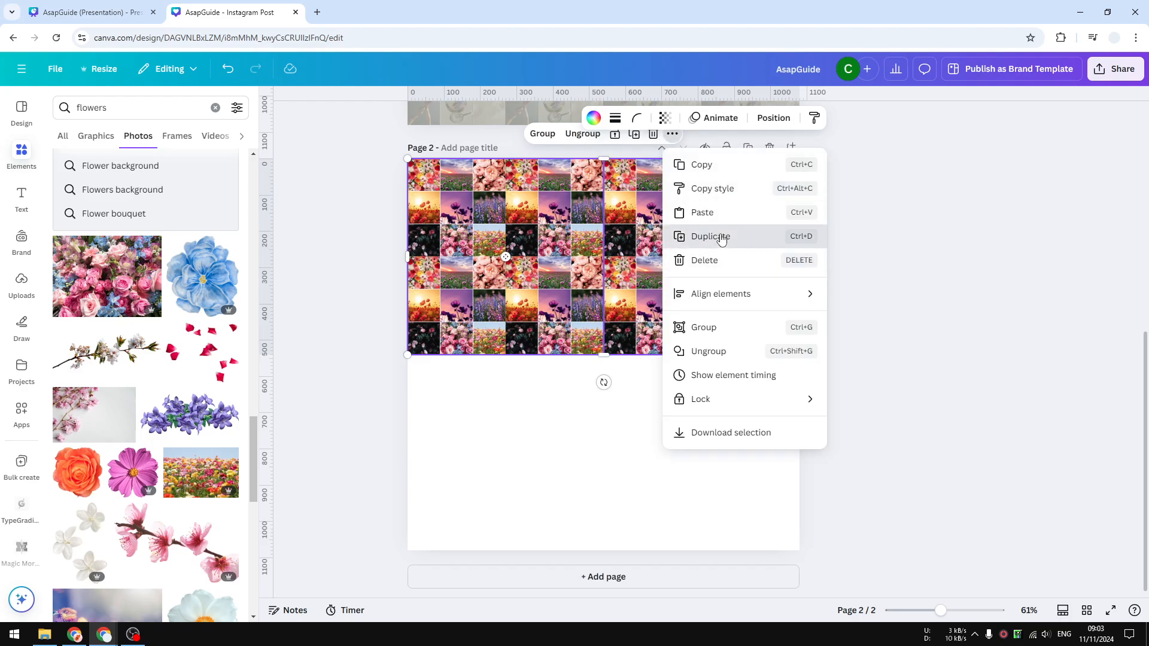
left_click(721, 237)
left_click_drag(676, 281, 681, 433)
Group all the mosaic blocks into one full-page mosaic and lock it.
left_click_drag(900, 464, 558, 227)
left_click(542, 133)
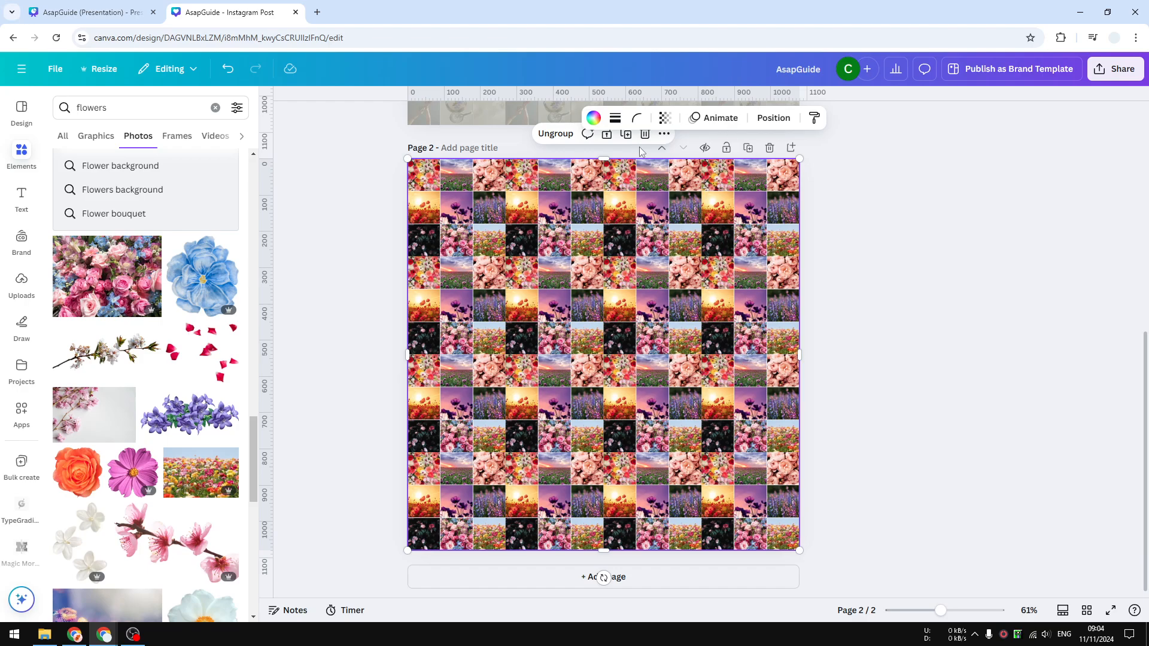
left_click(606, 136)
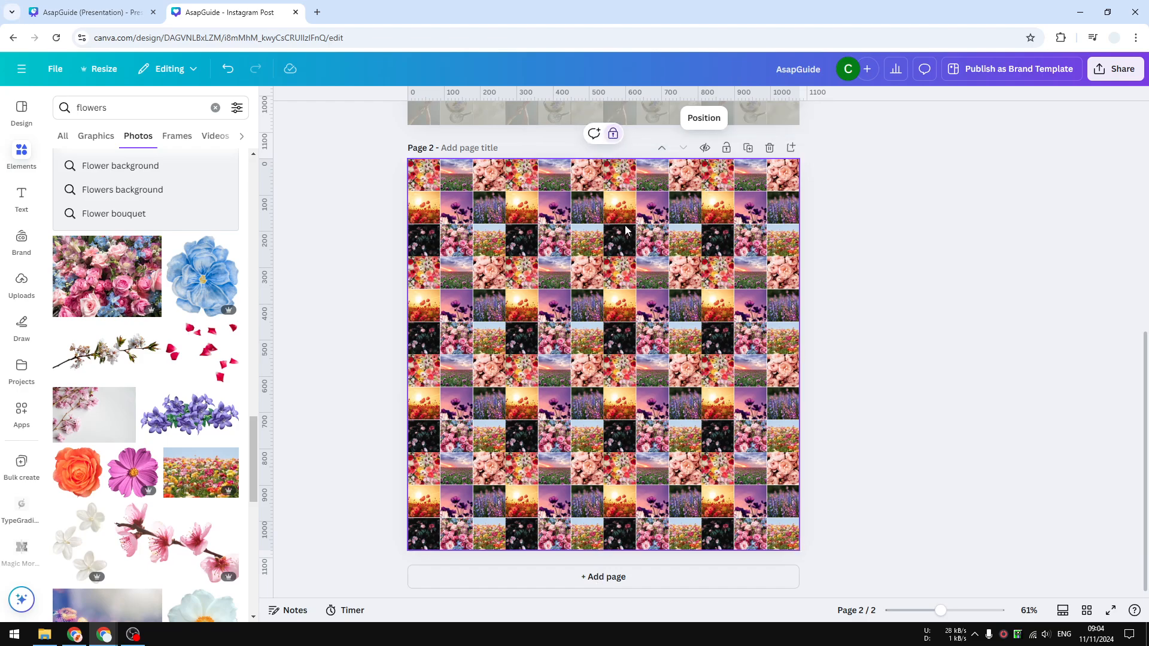
left_click(682, 230)
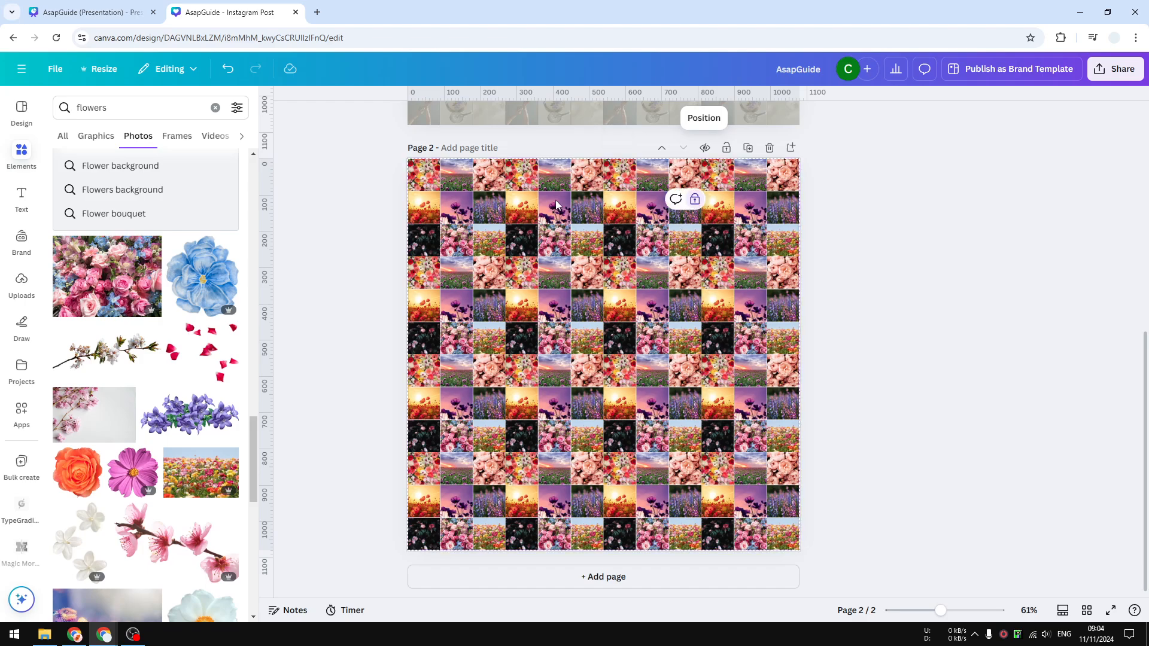
Unlock the full-page mosaic on page 2 and select the whole group in the layer list.
left_click(695, 201)
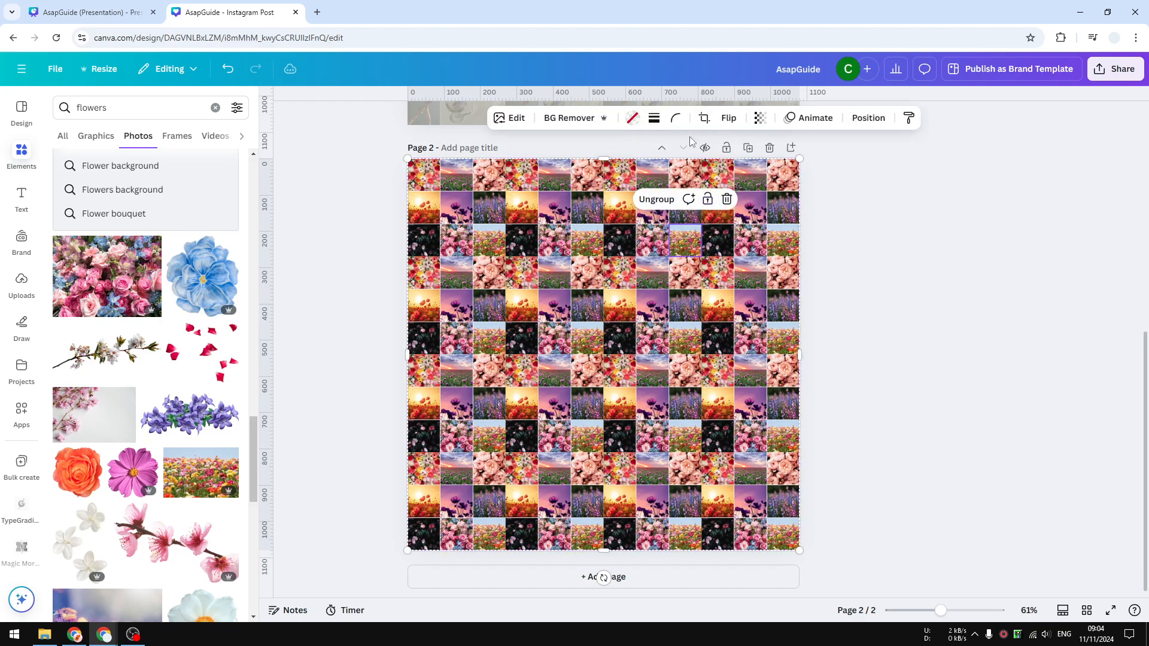
left_click(870, 117)
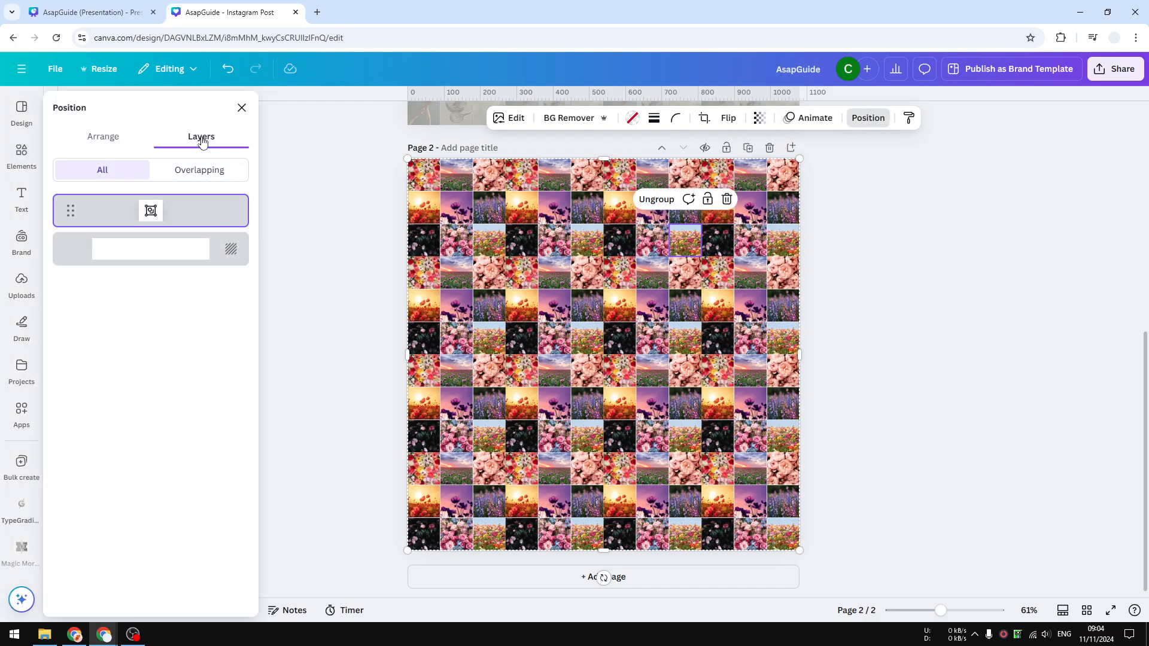
left_click(152, 210)
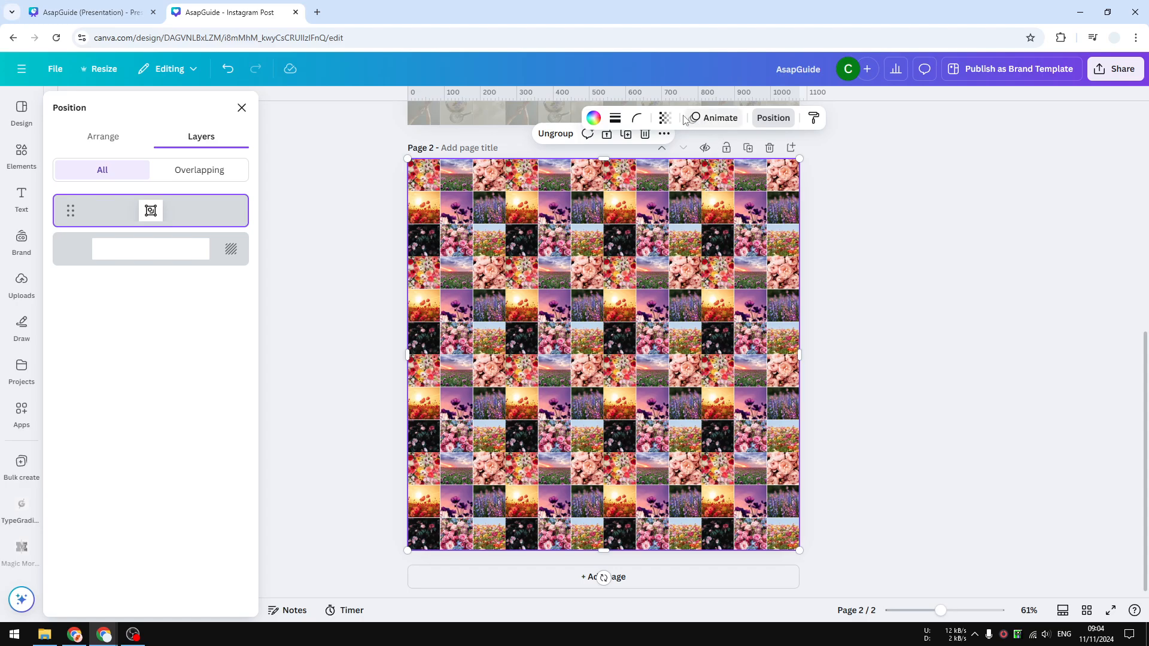
Set the mosaic group's transparency to 40 and lock the group again.
left_click(664, 118)
left_click_drag(696, 167, 644, 175)
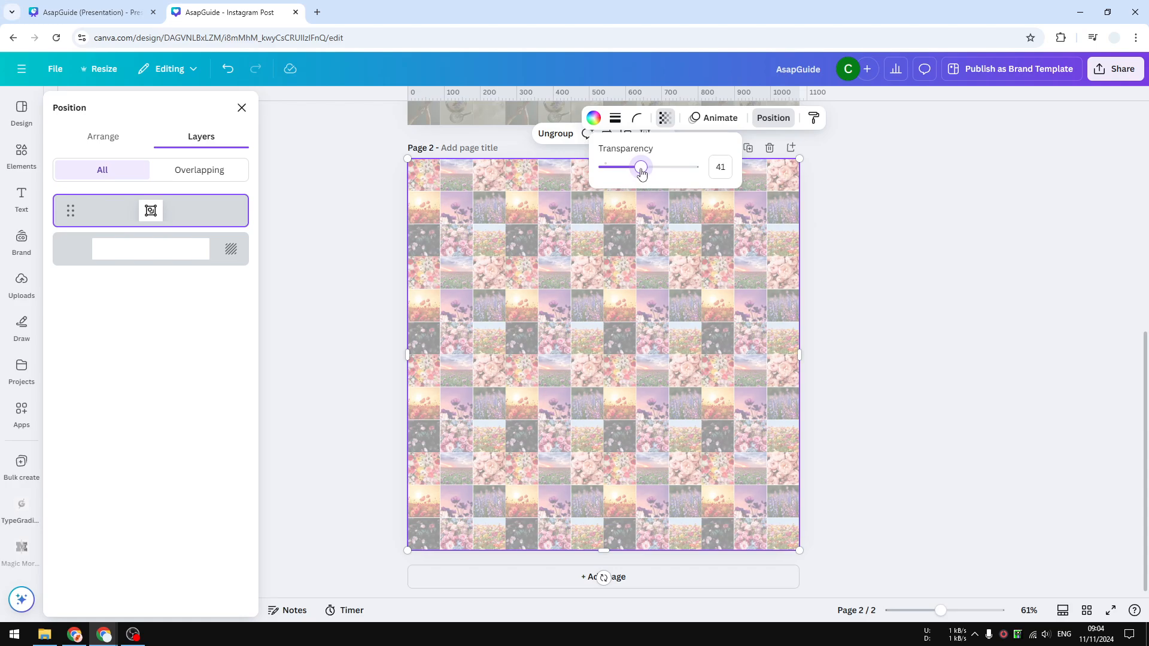
left_click_drag(641, 173, 640, 173)
left_click_drag(641, 173, 640, 172)
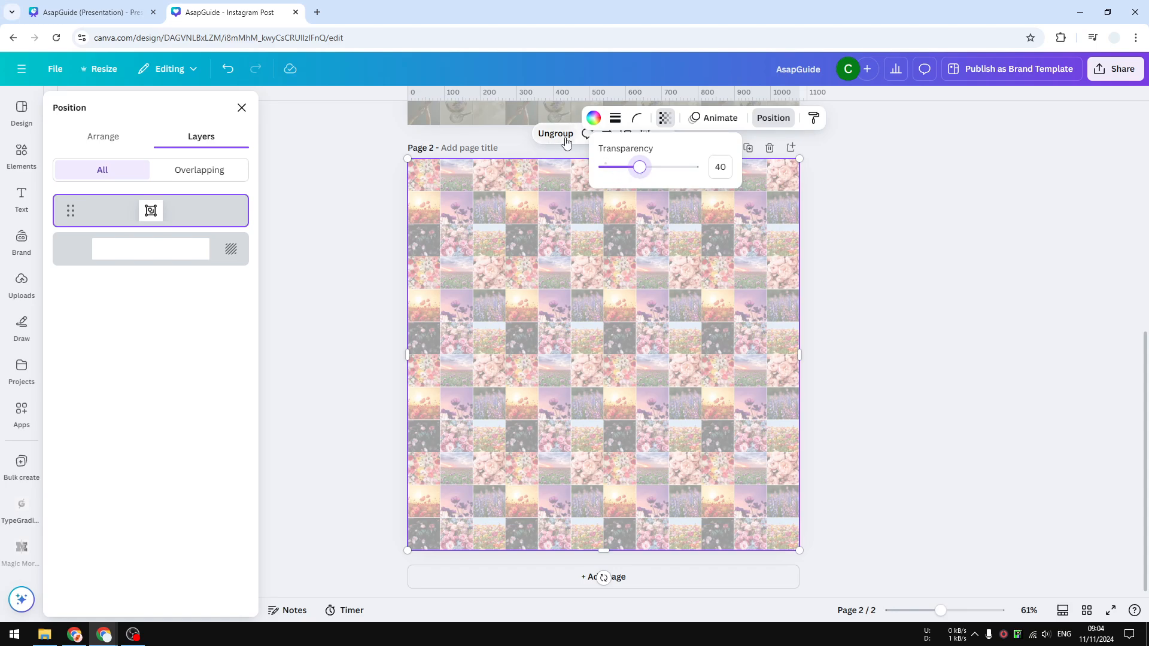
left_click(894, 189)
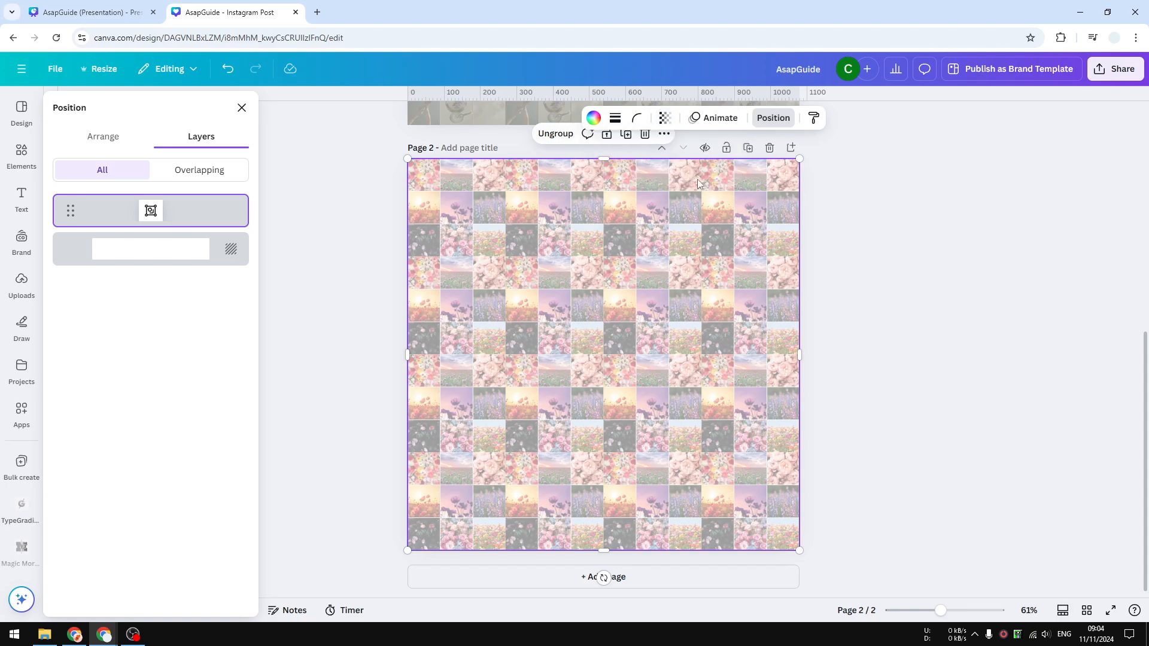
left_click(606, 134)
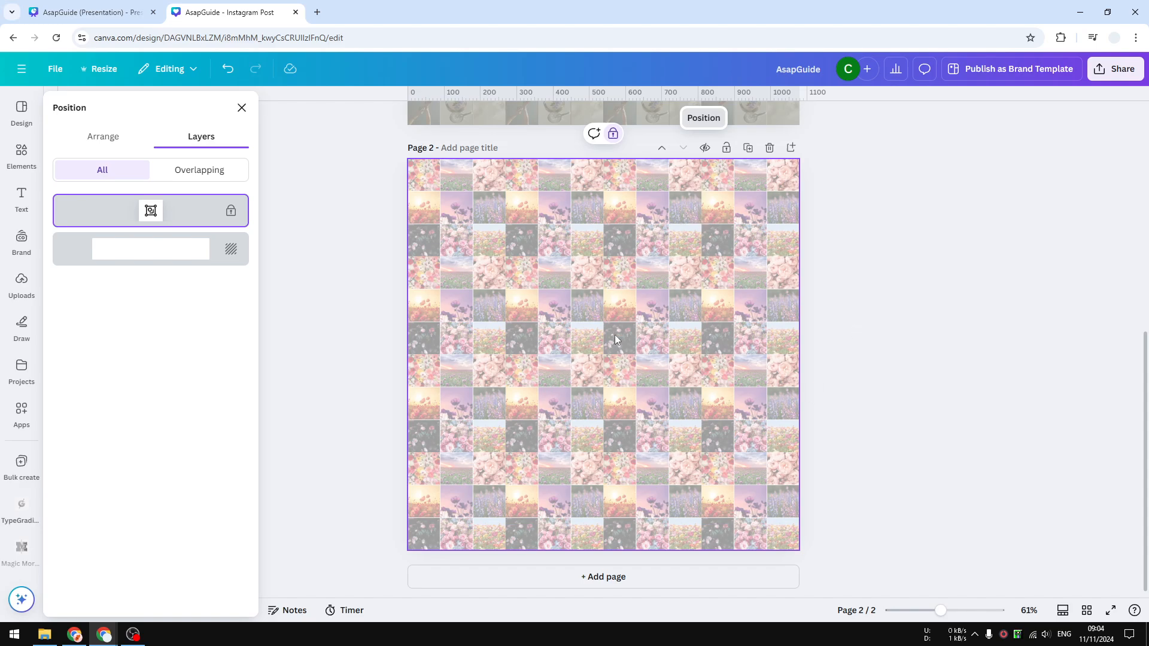
Search the elements' photos for "model face" and add the portrait of the smiling woman with bare shoulders looking sideways.
left_click(24, 157)
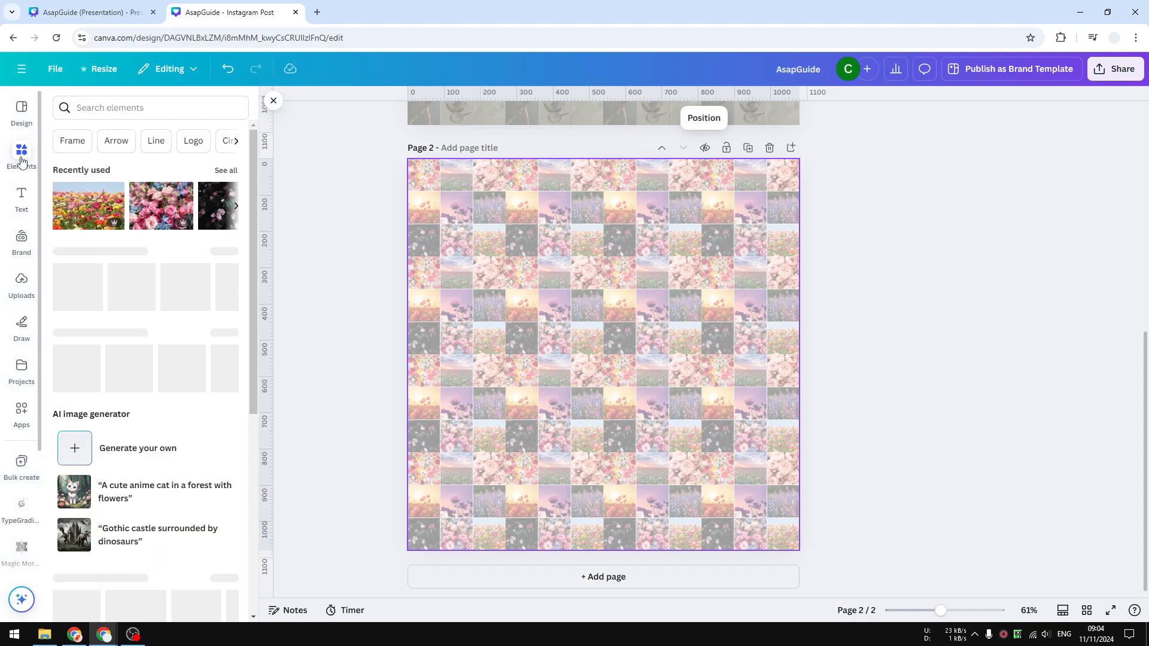
left_click(179, 108)
type("mo")
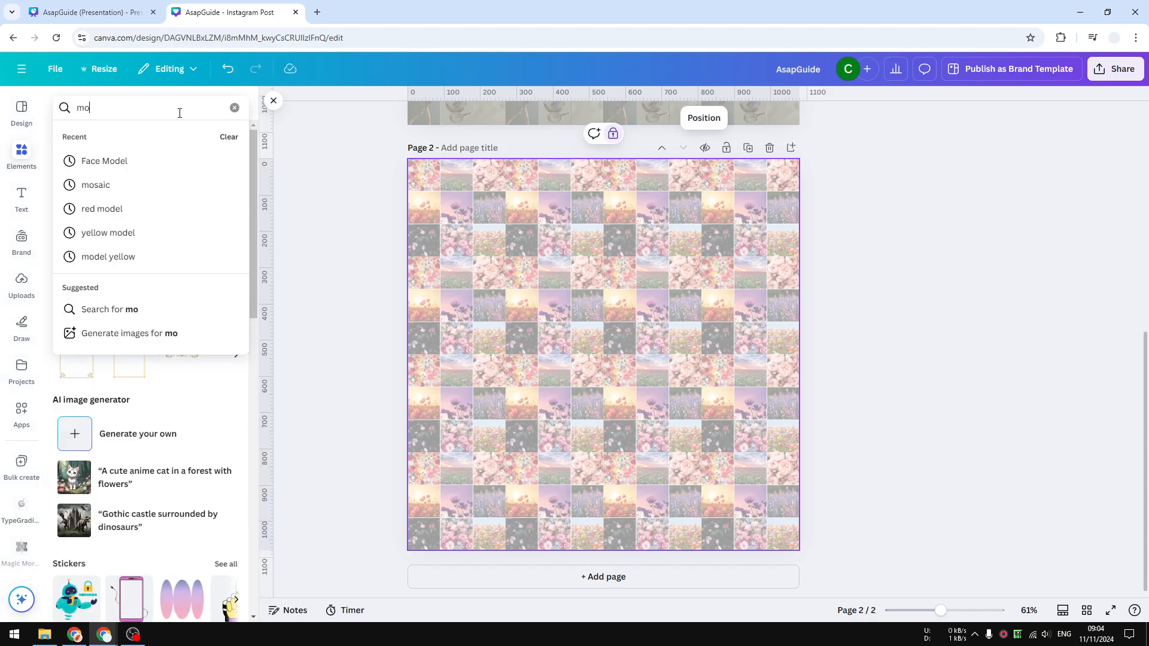
type("del face")
key("Return")
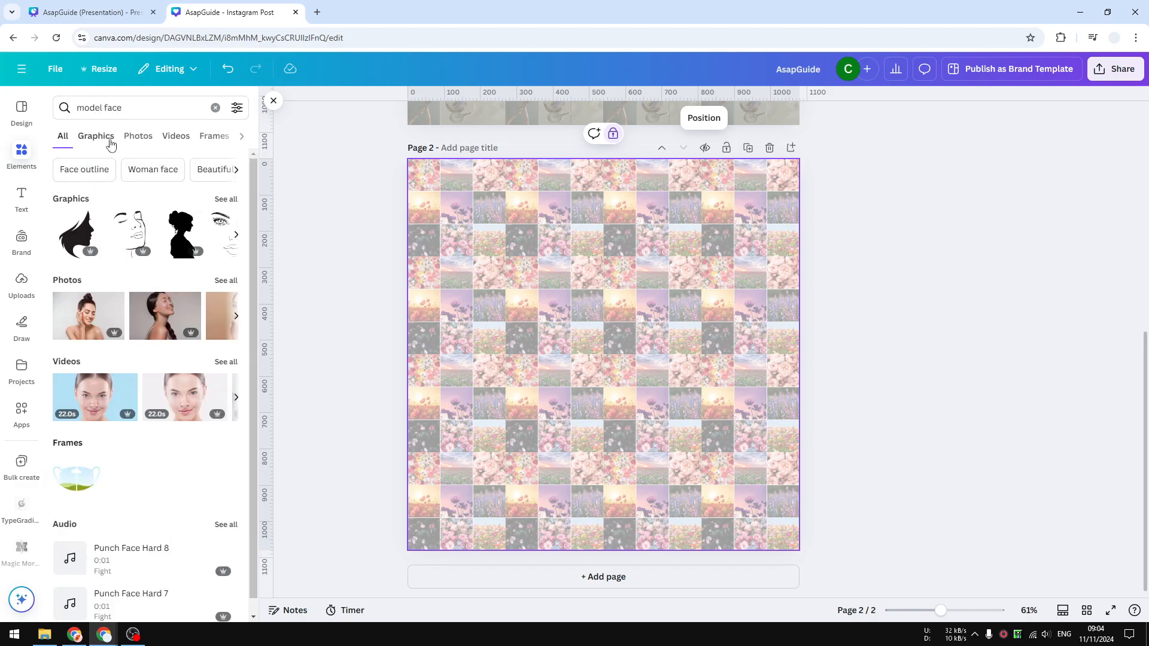
left_click(138, 136)
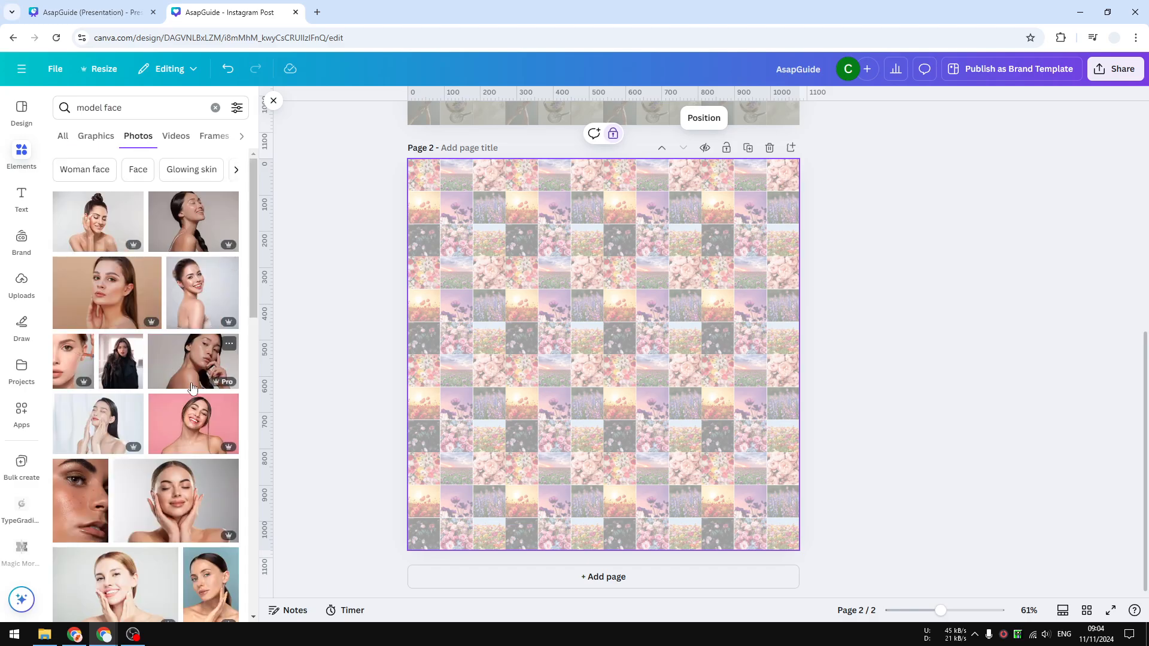
left_click(204, 284)
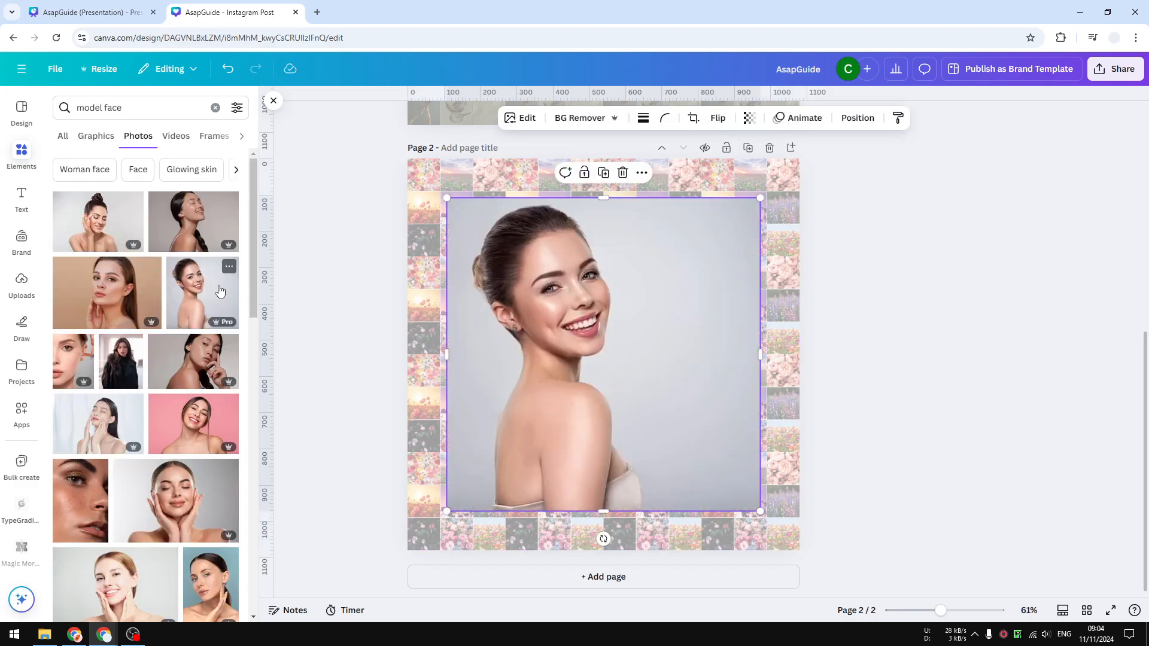
Align the portrait with the page corner, enlarge it to fill the whole page, and duplicate it.
left_click_drag(662, 329, 624, 298)
left_click_drag(716, 467, 801, 542)
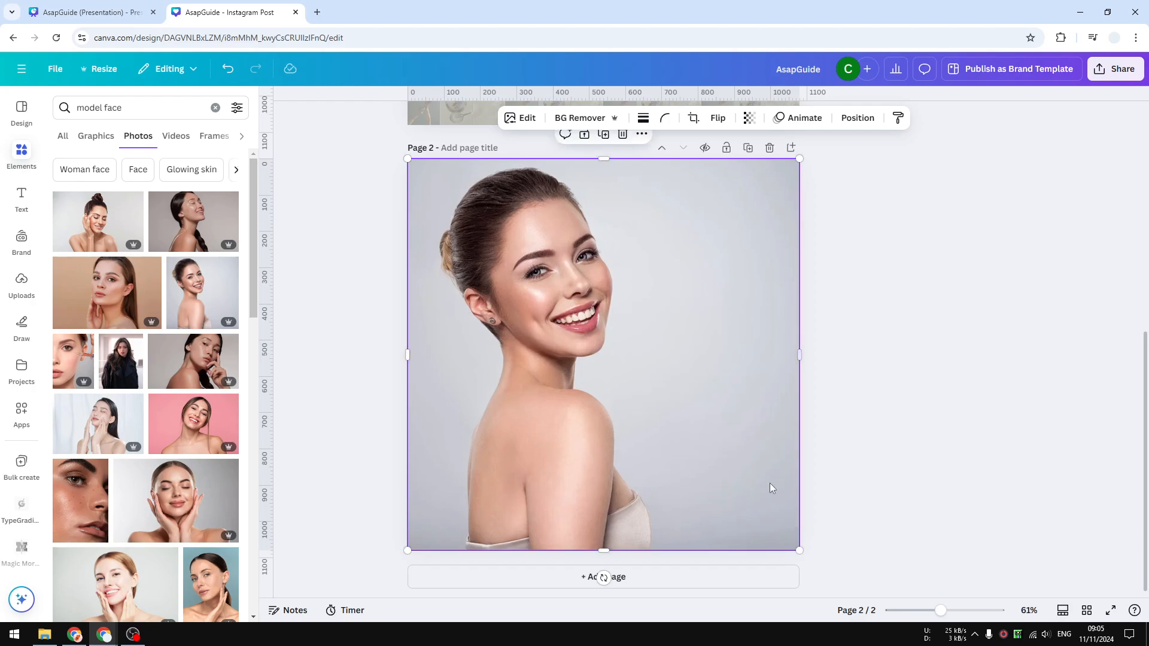
right_click(698, 292)
left_click(742, 332)
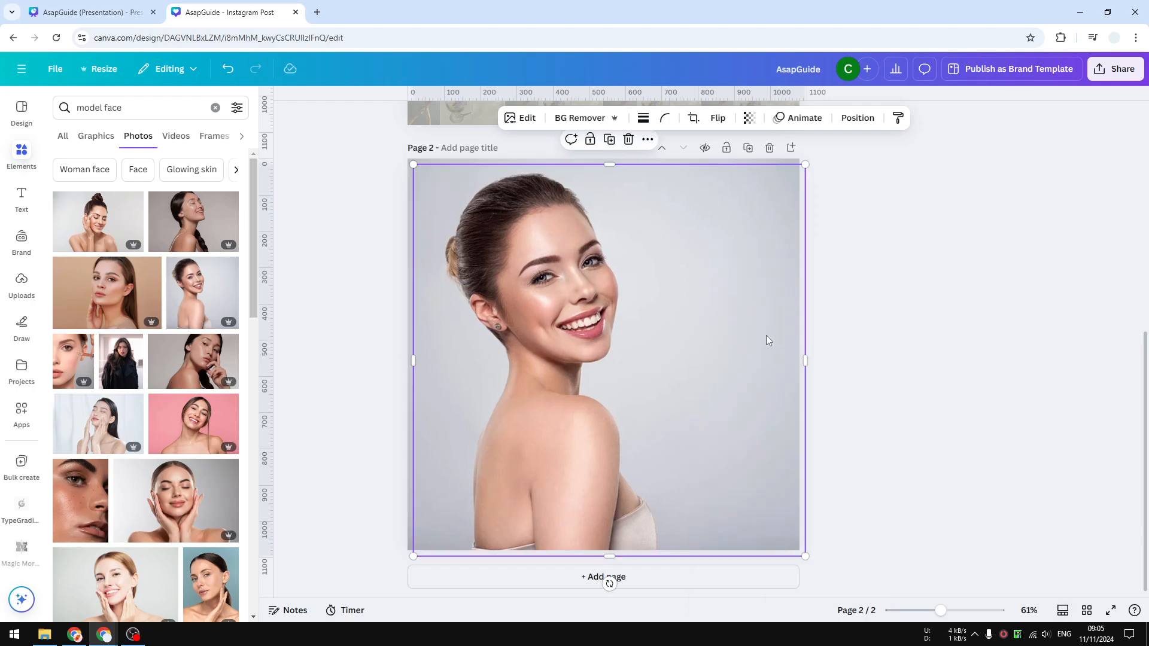
Move the duplicate portrait aside and send the original portrait to the back, behind the mosaic.
left_click_drag(663, 345, 865, 349)
left_click(548, 320)
right_click(541, 278)
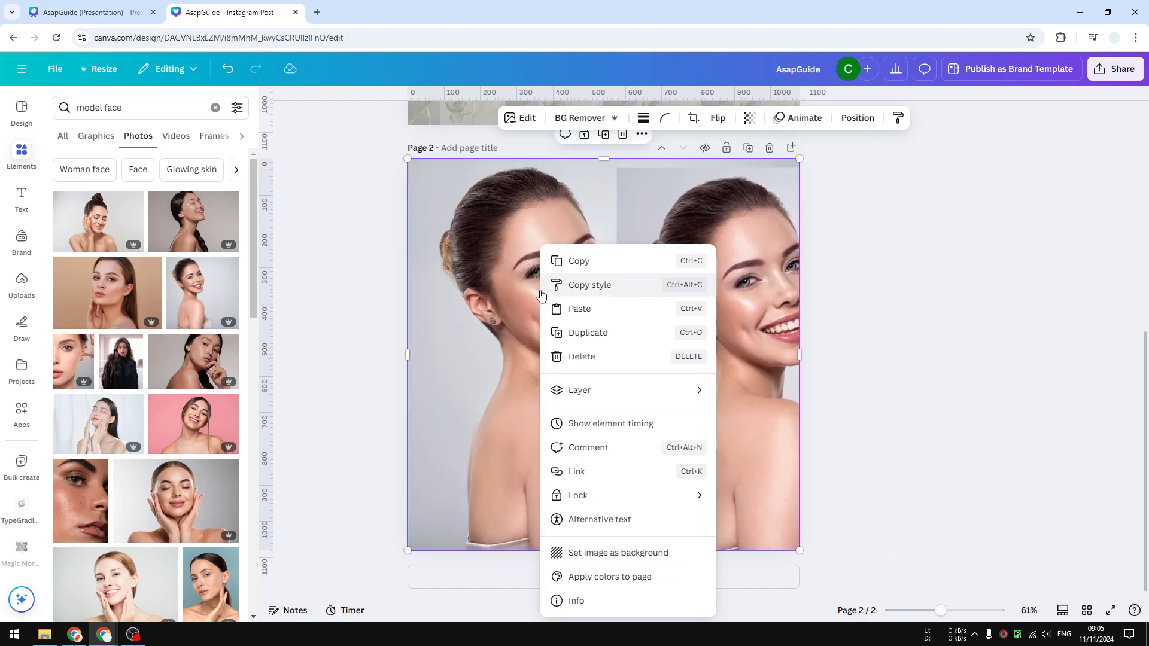
mouse_move(606, 390)
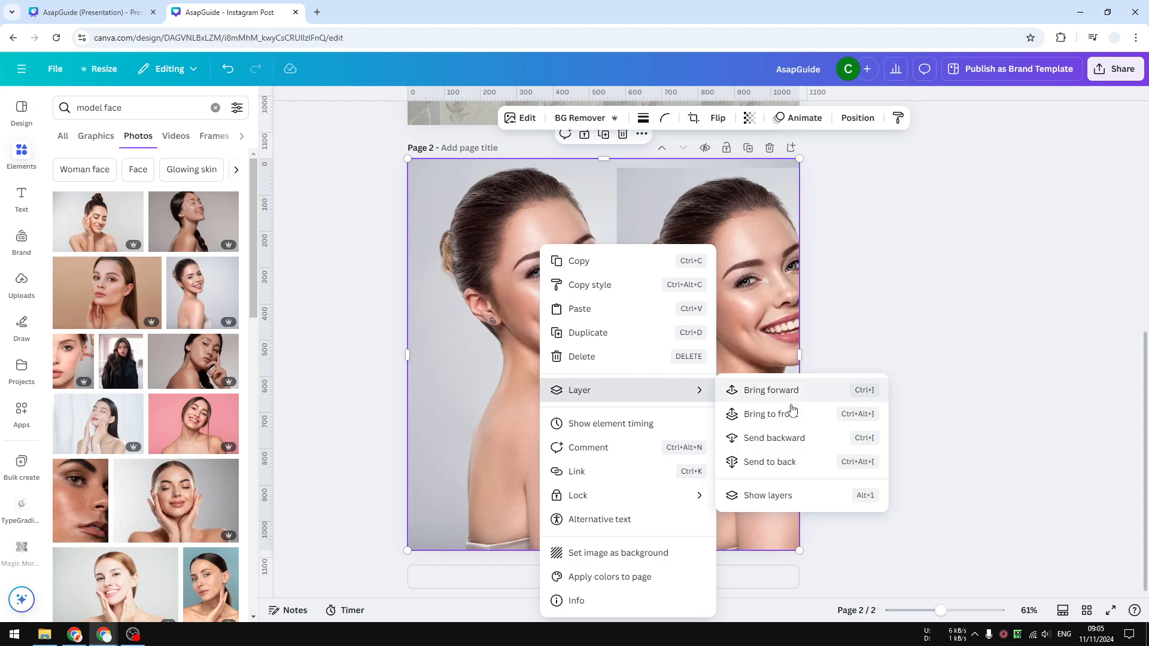
left_click(770, 462)
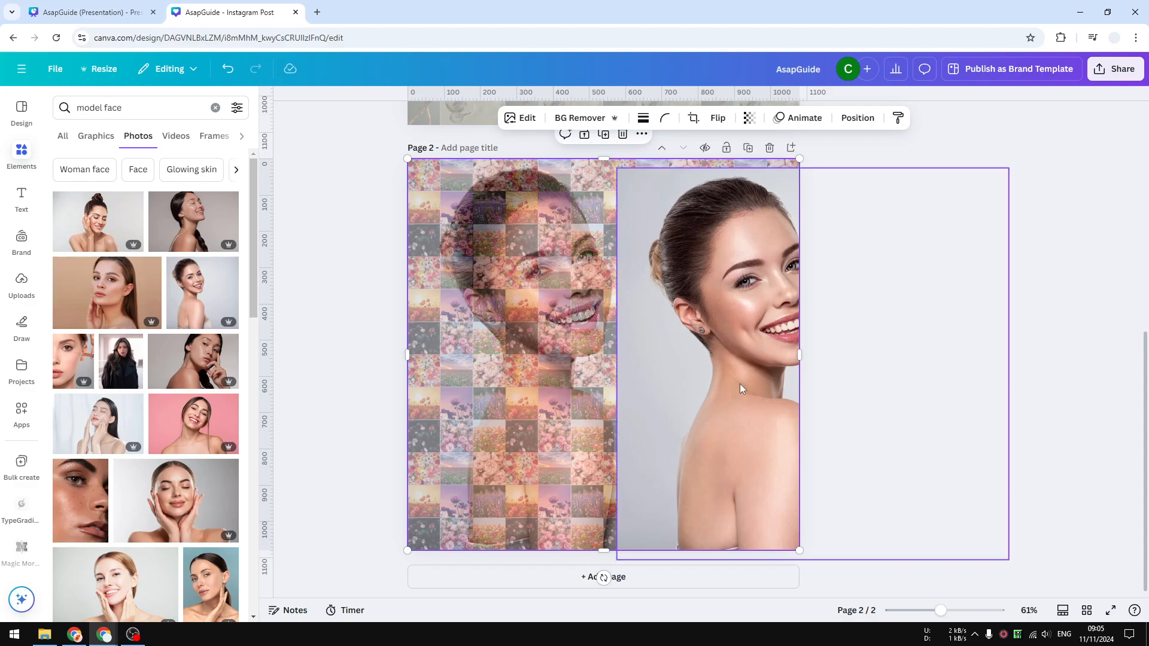
Align the duplicate portrait with the full page again and remove its background.
left_click_drag(735, 371, 528, 364)
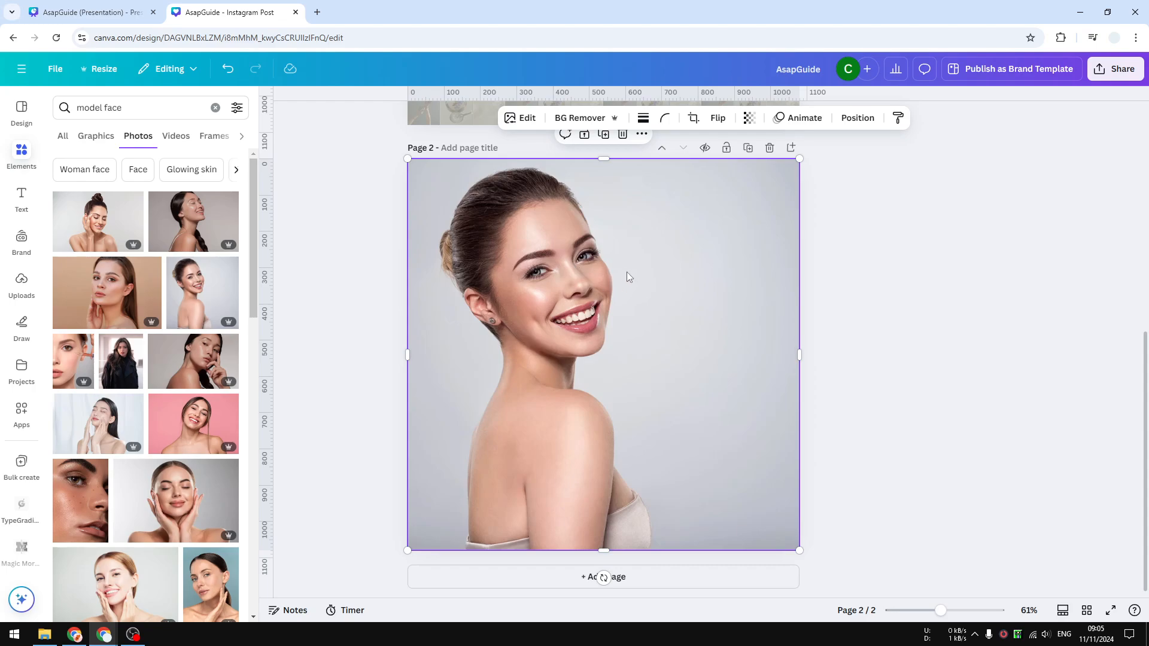
left_click(590, 119)
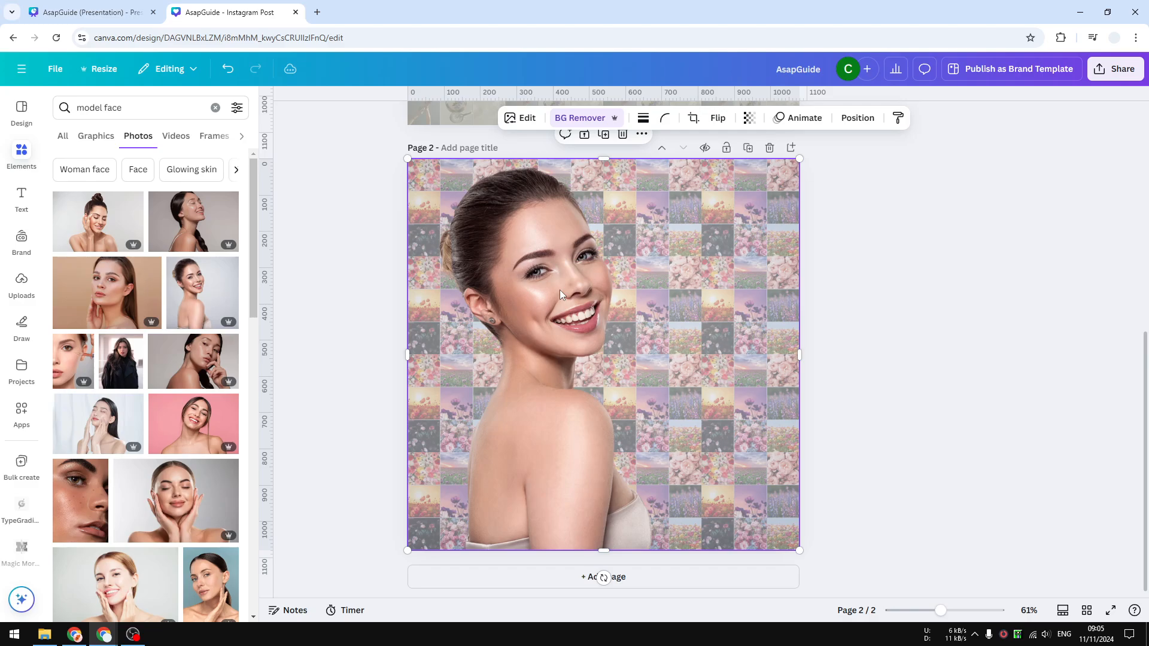
Reduce the cut-out portrait's transparency value to about 70 so the mosaic shows through it.
left_click(749, 119)
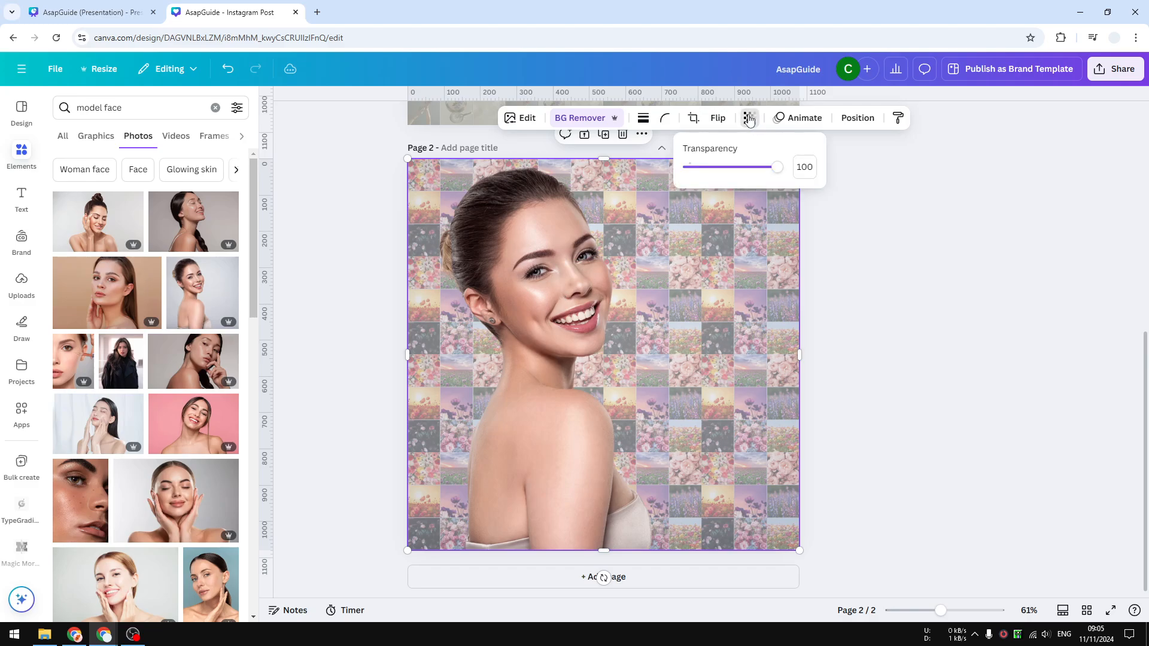
left_click_drag(776, 169, 752, 174)
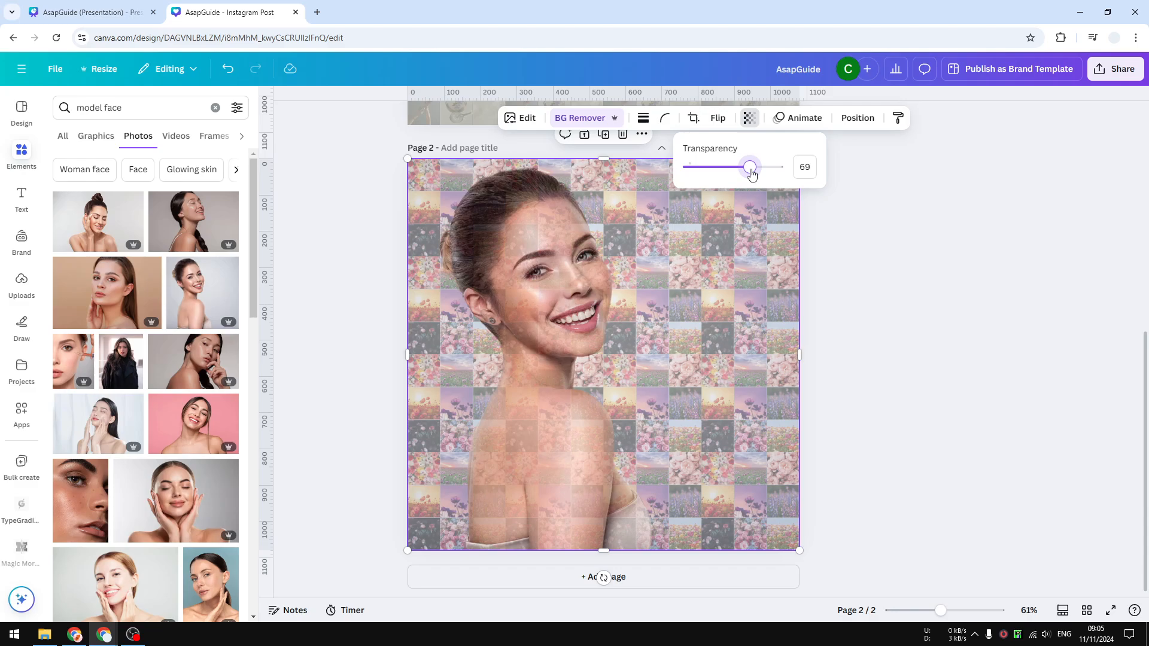
left_click_drag(752, 174, 752, 173)
left_click(572, 330)
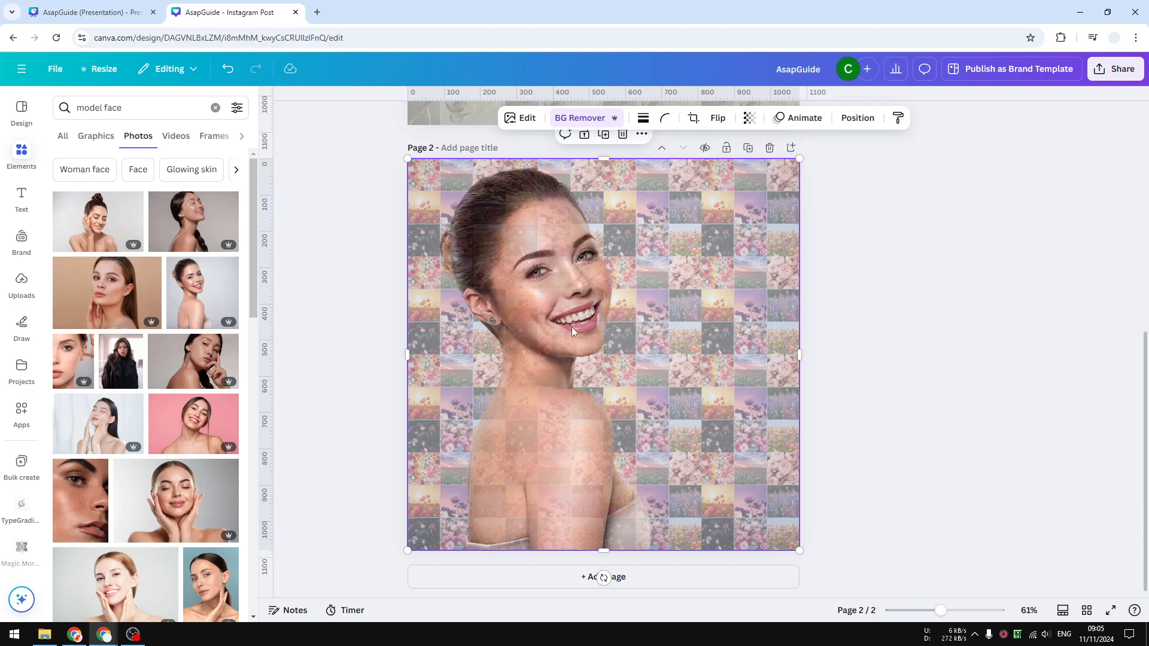
Browse the full range of image filters offered for the cut-out portrait without applying one.
left_click(521, 118)
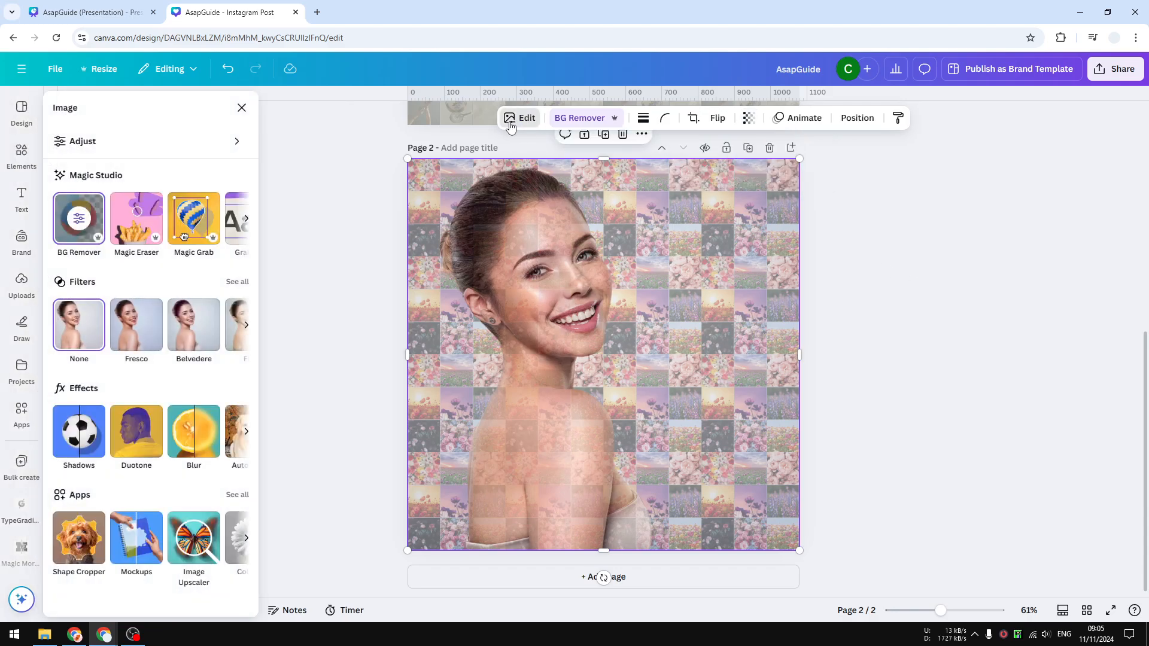
left_click(244, 290)
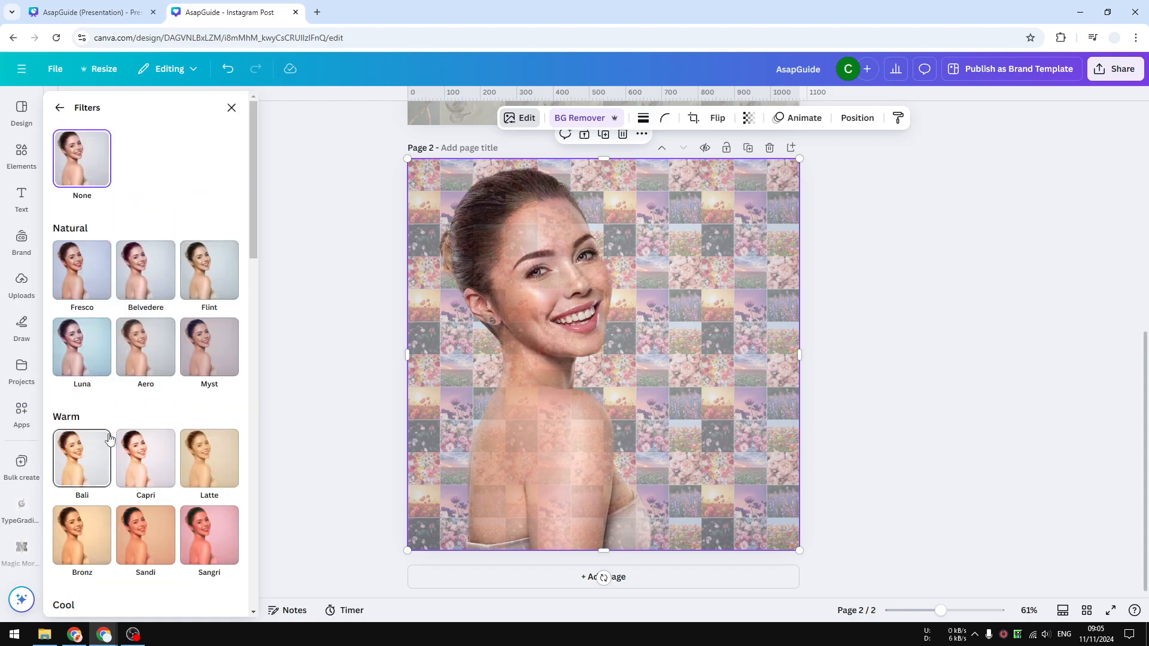
scroll(199, 420, "down", 3)
scroll(192, 419, "down", 10)
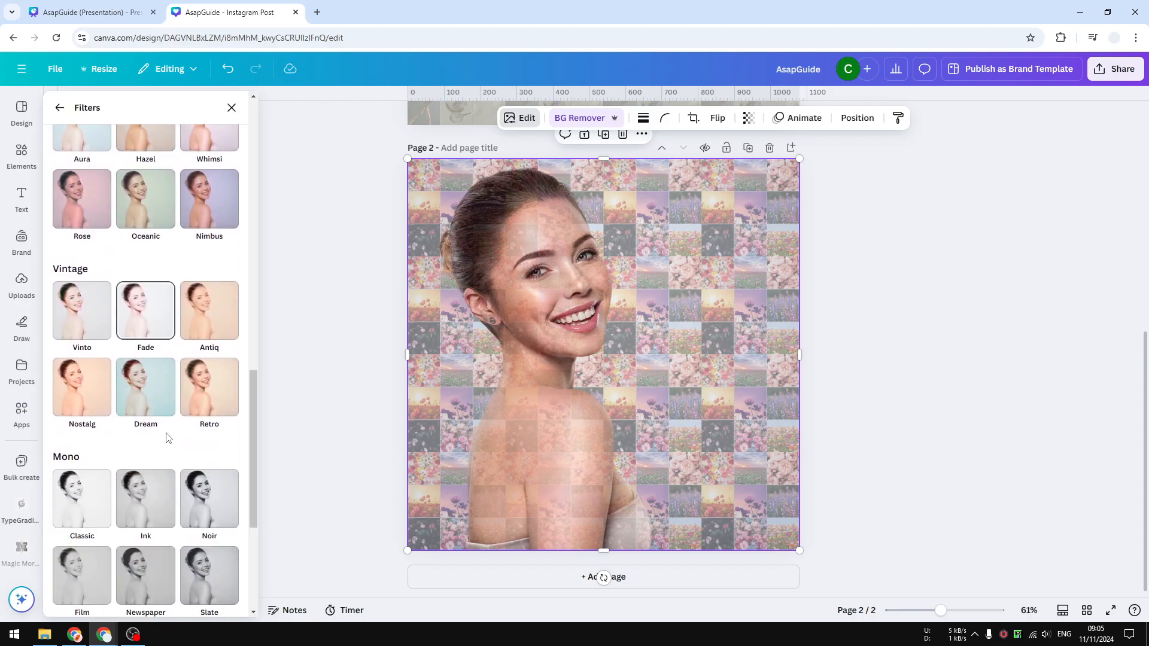
scroll(161, 412, "up", 4)
scroll(153, 376, "up", 6)
left_click(60, 107)
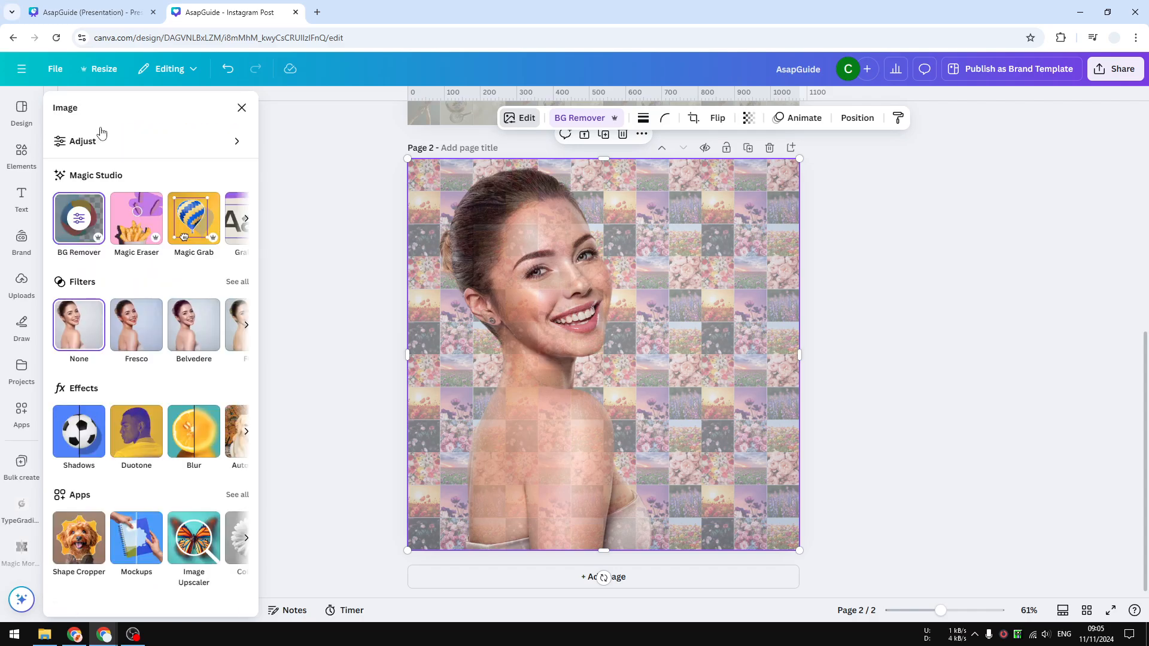
Adjust the cut-out portrait with a temperature of 19 and a vibrance of 37, and deselect it.
left_click(122, 146)
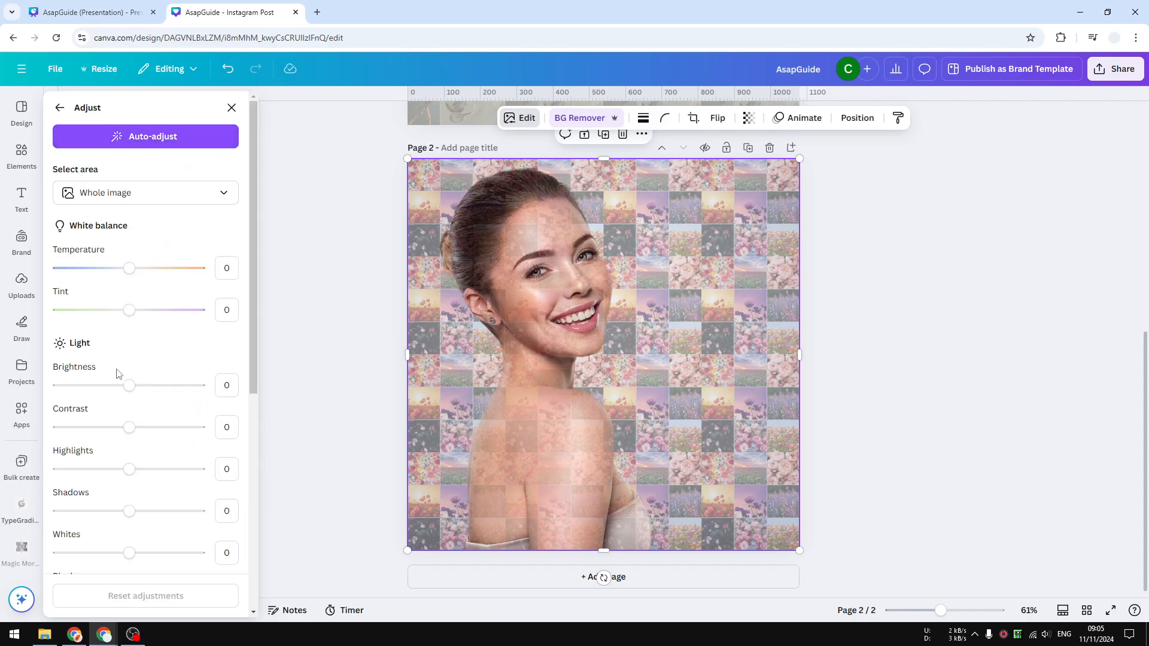
mouse_move(131, 391)
left_mouse_down()
mouse_move(146, 386)
mouse_move(130, 386)
left_mouse_up()
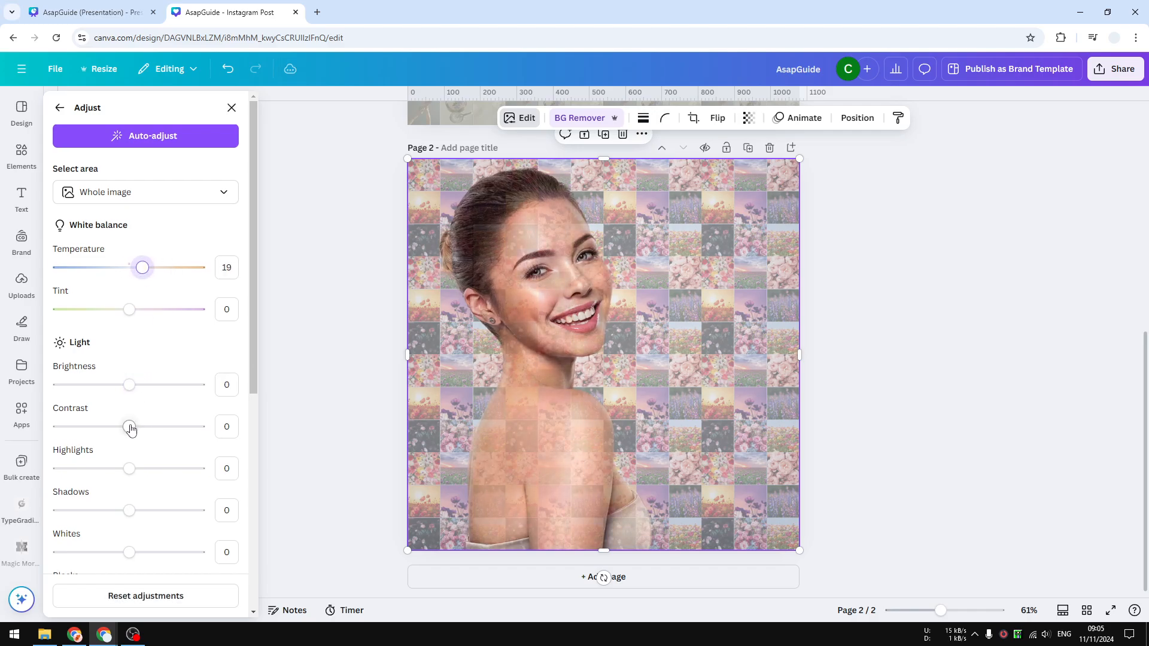
scroll(138, 418, "down", 3)
scroll(147, 416, "down", 2)
mouse_move(150, 371)
left_mouse_down()
mouse_move(167, 374)
mouse_move(155, 371)
left_mouse_up()
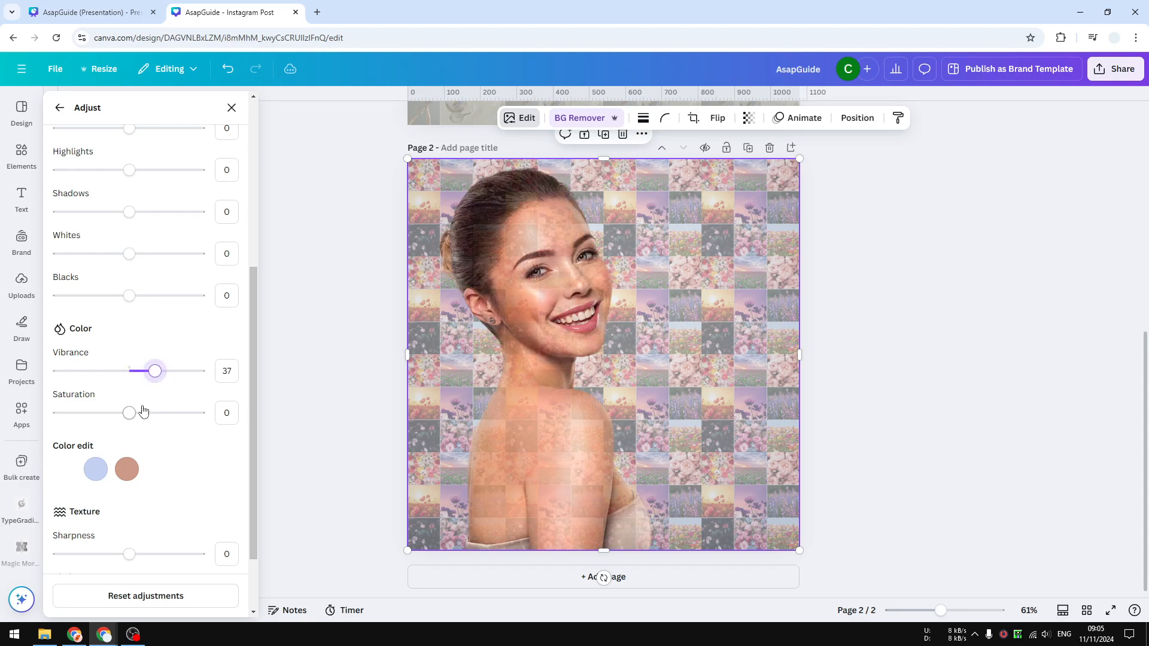
key("Escape")
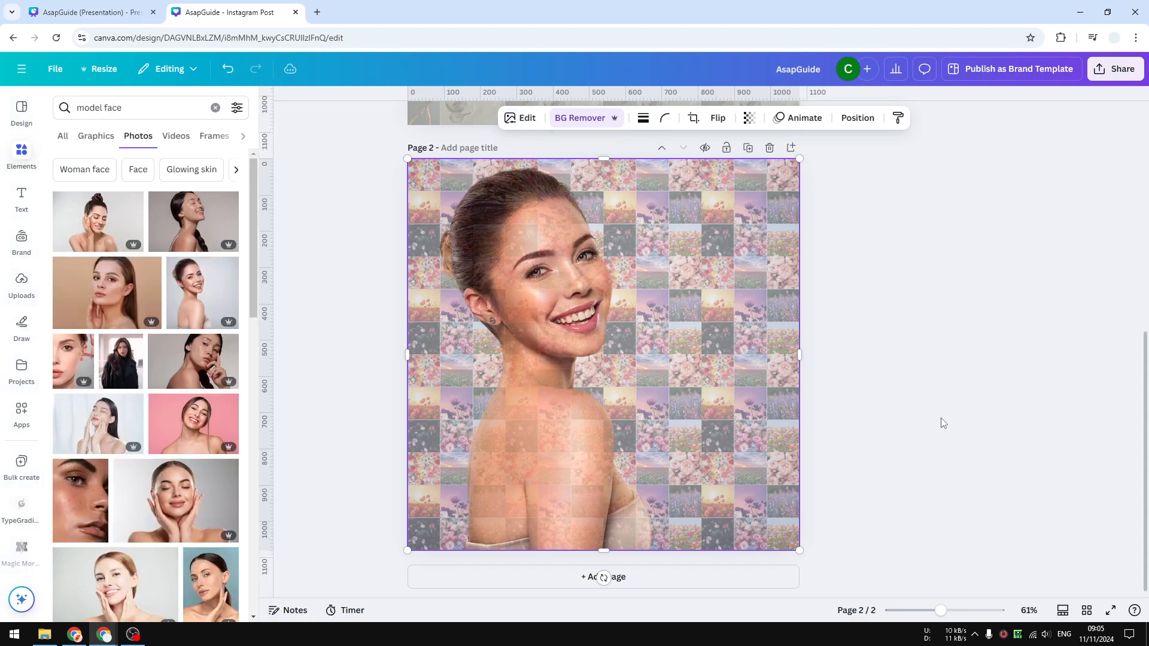
left_click(912, 366)
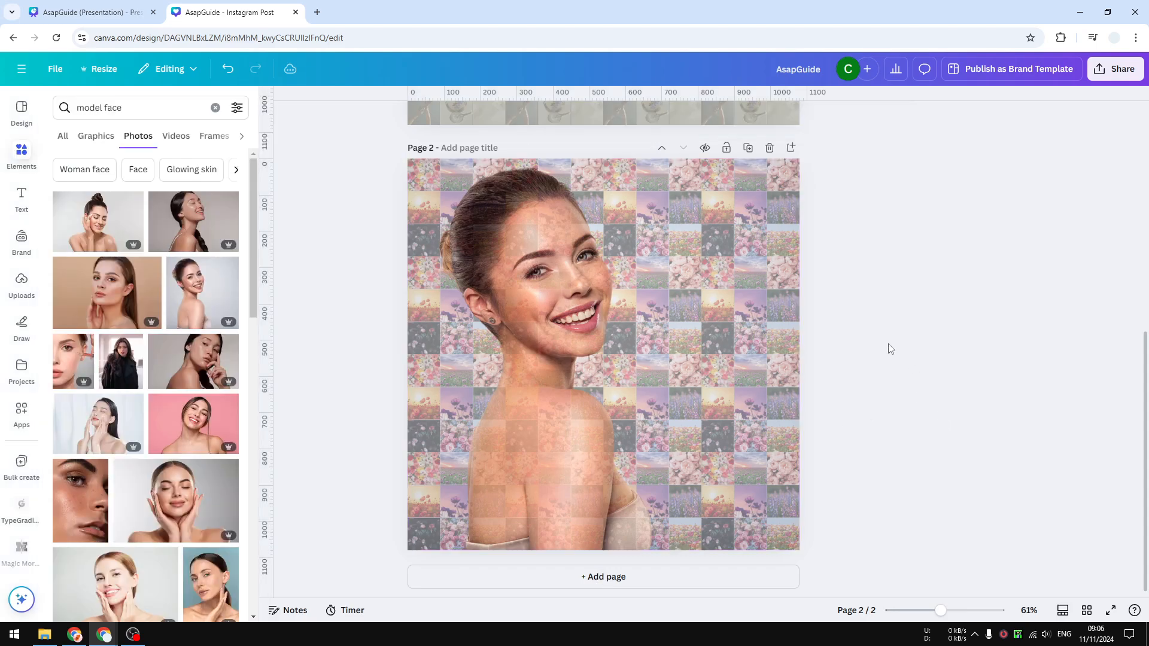